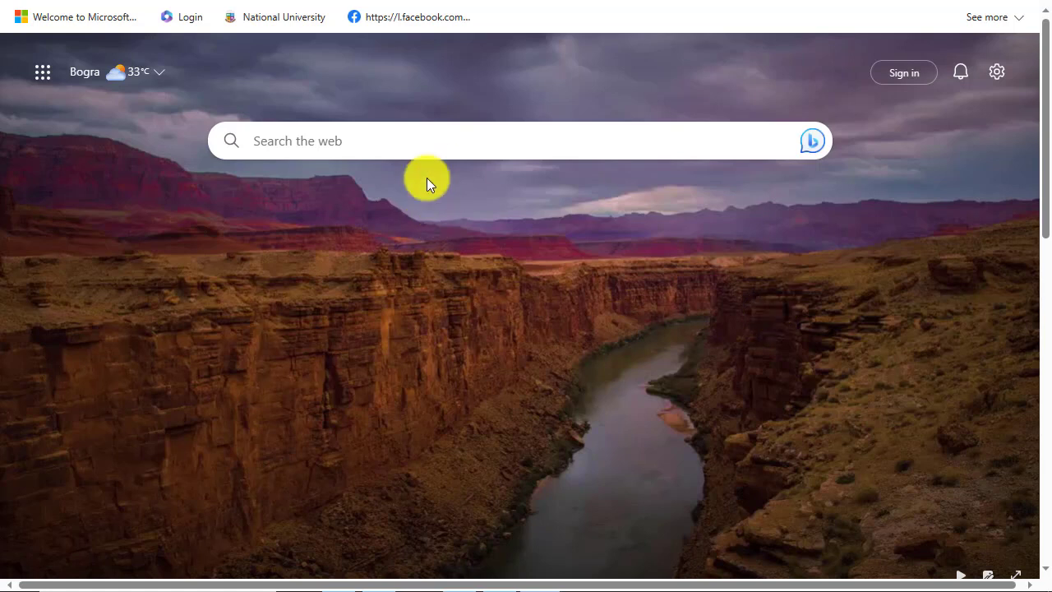
Search the web for "nu admission" and open the National University Admission Home site
{"action": "left_click", "coordinate": [319, 148]}
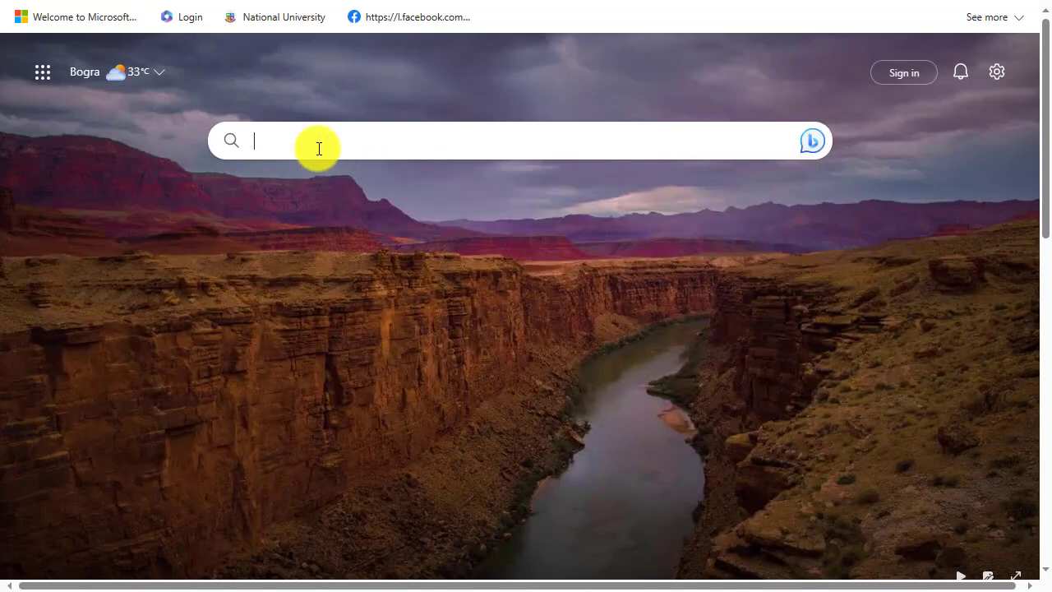
{"action": "type", "text": "nu ad"}
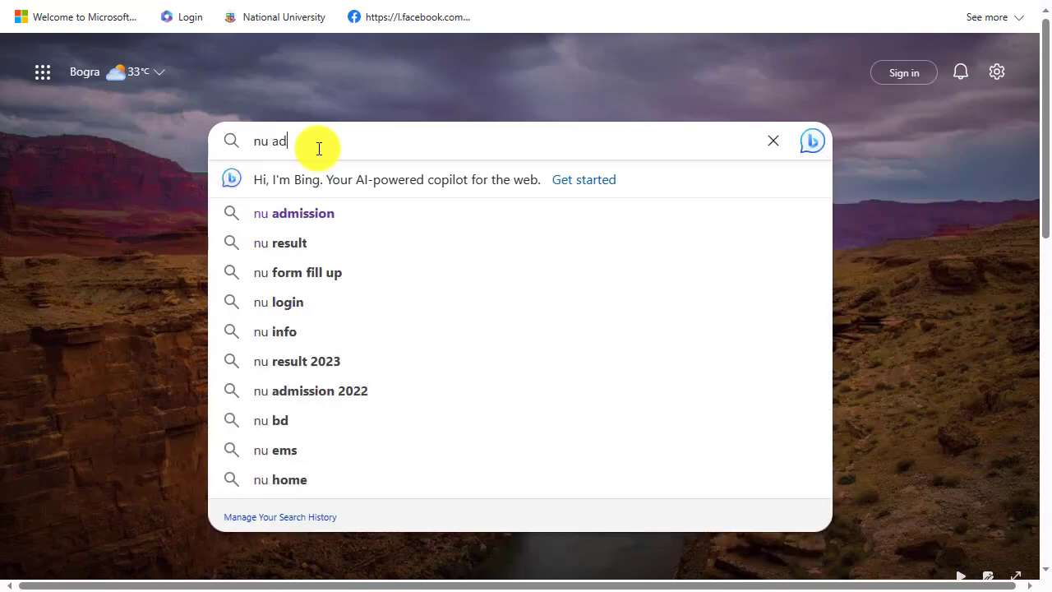
{"action": "type", "text": "mission"}
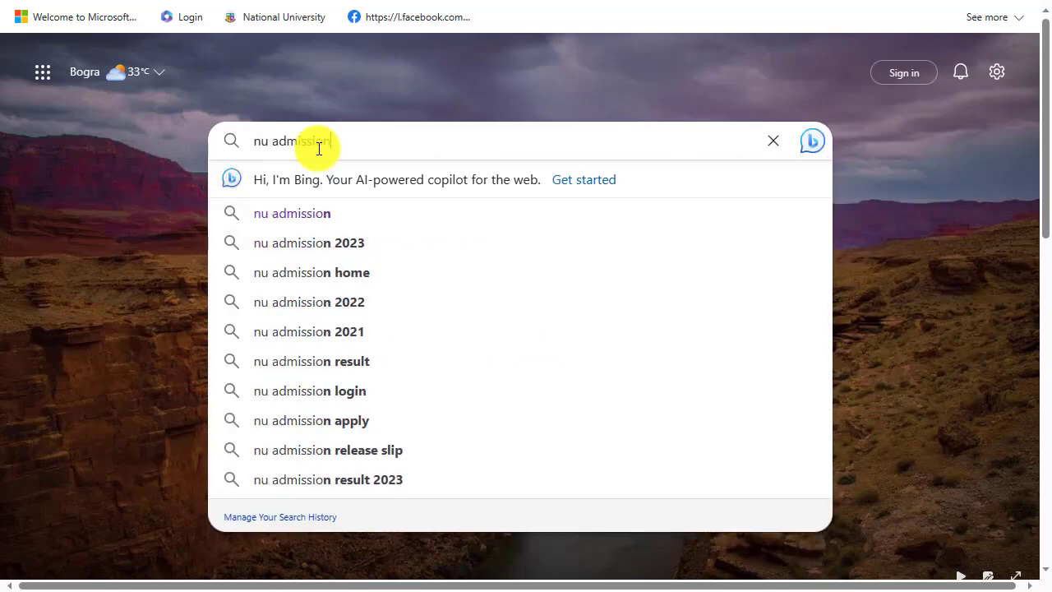
{"action": "key", "text": "Return"}
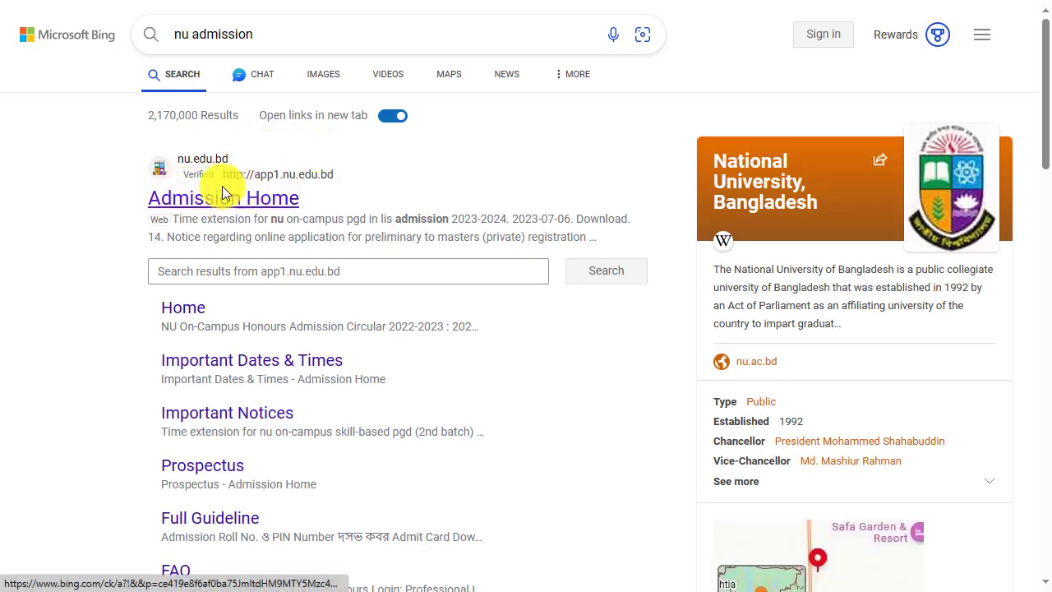
{"action": "left_click", "coordinate": [253, 205]}
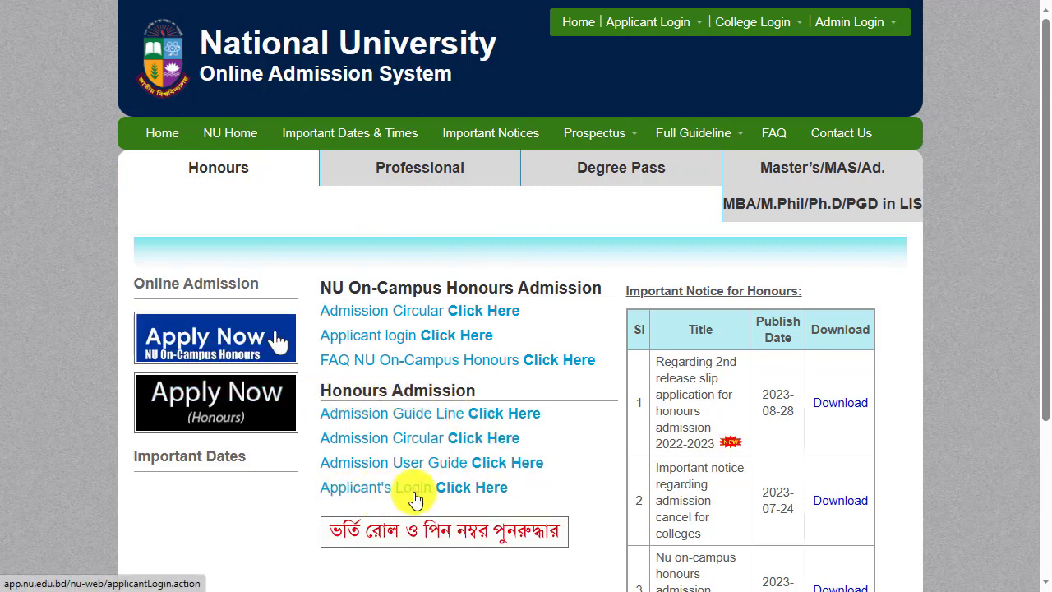
Open the applicant's login for Honours Admission and log in with the application roll number and PIN
{"action": "left_click", "coordinate": [485, 488]}
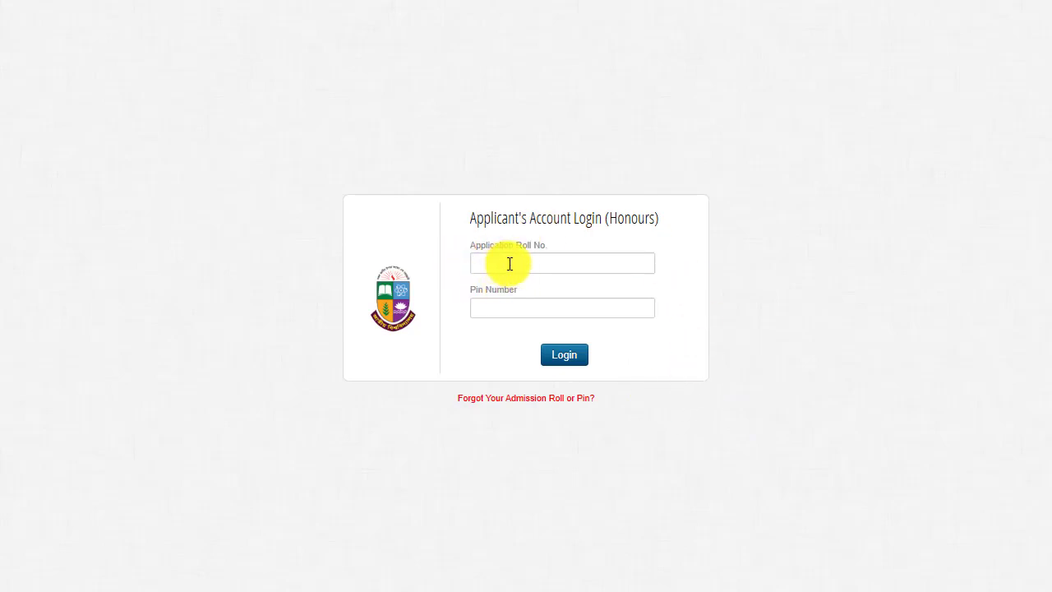
{"action": "left_click", "coordinate": [611, 265]}
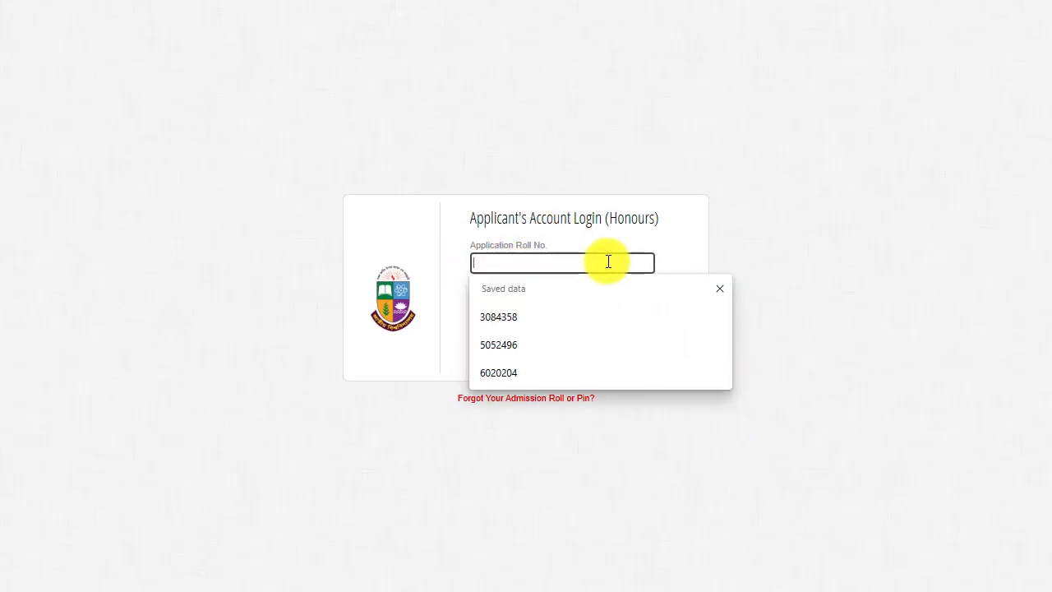
{"action": "left_click", "coordinate": [539, 314]}
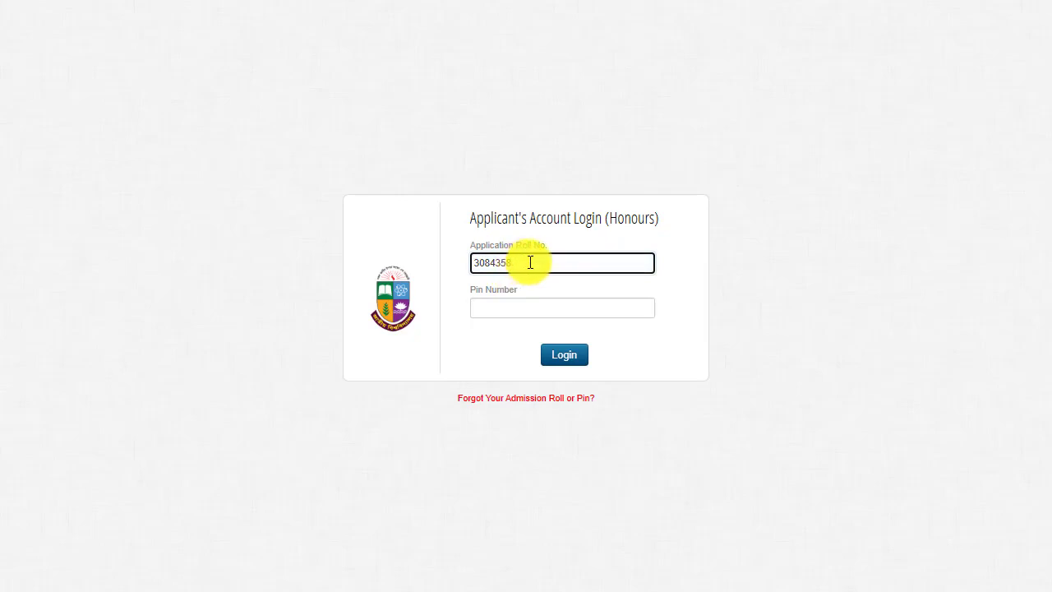
{"action": "left_click", "coordinate": [512, 304]}
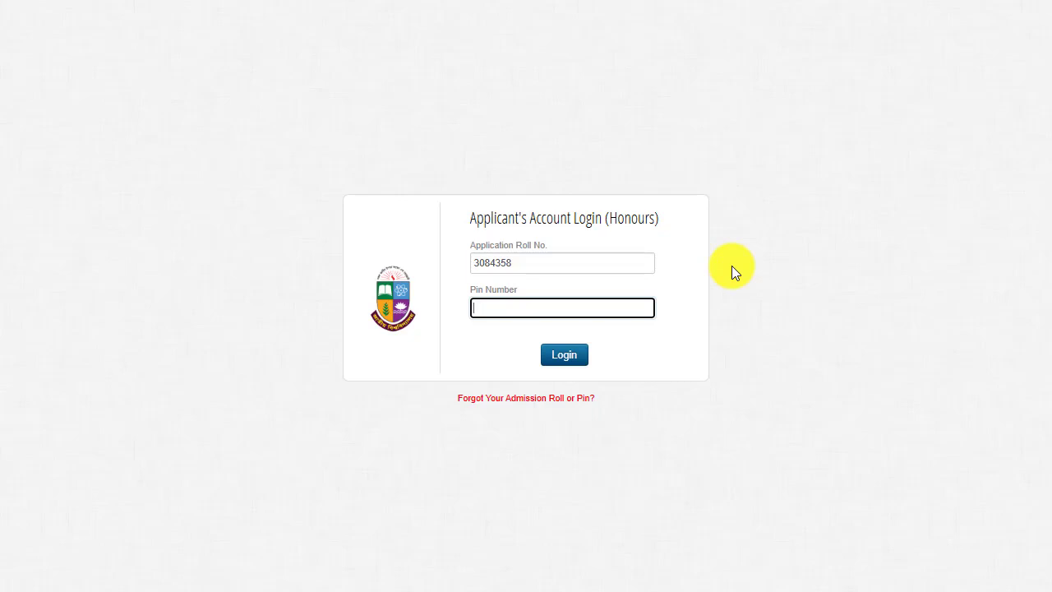
{"action": "type", "text": "••••••"}
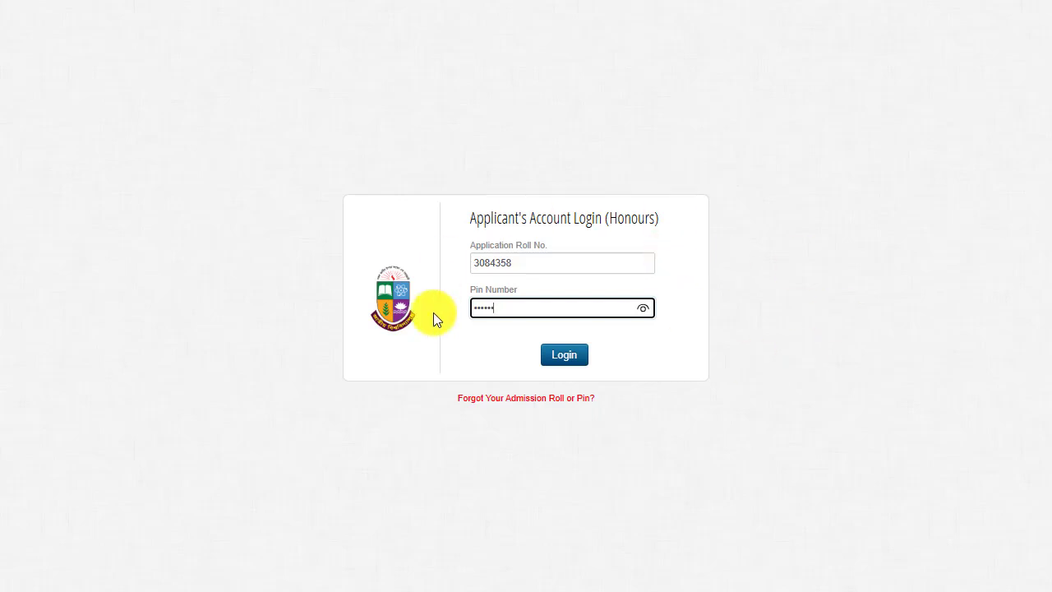
{"action": "left_click", "coordinate": [566, 357]}
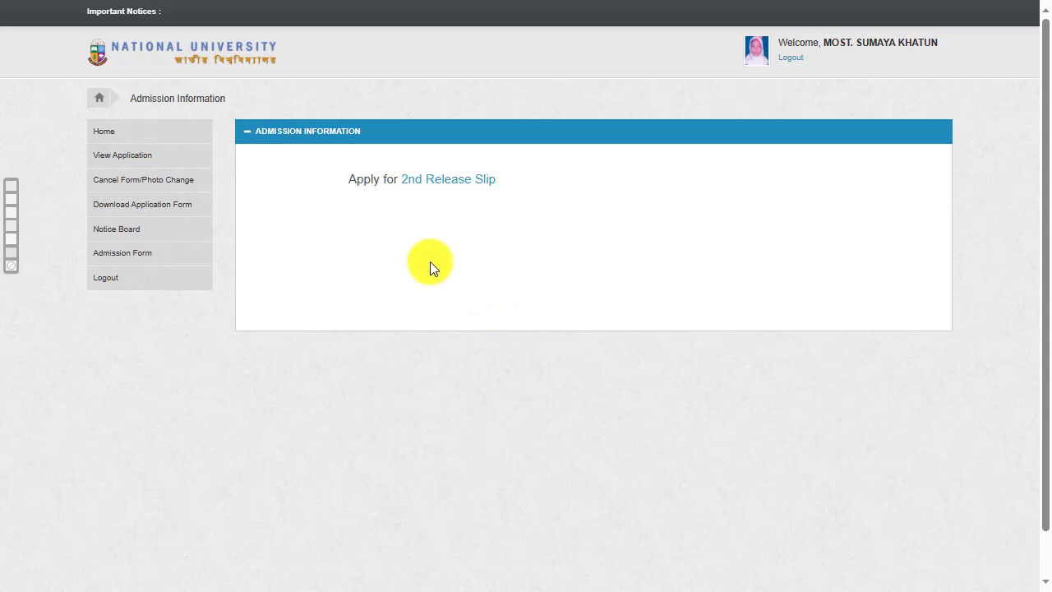
Open the 2nd Release Slip application and display its form in full screen at 125% page zoom
{"action": "left_click", "coordinate": [452, 183]}
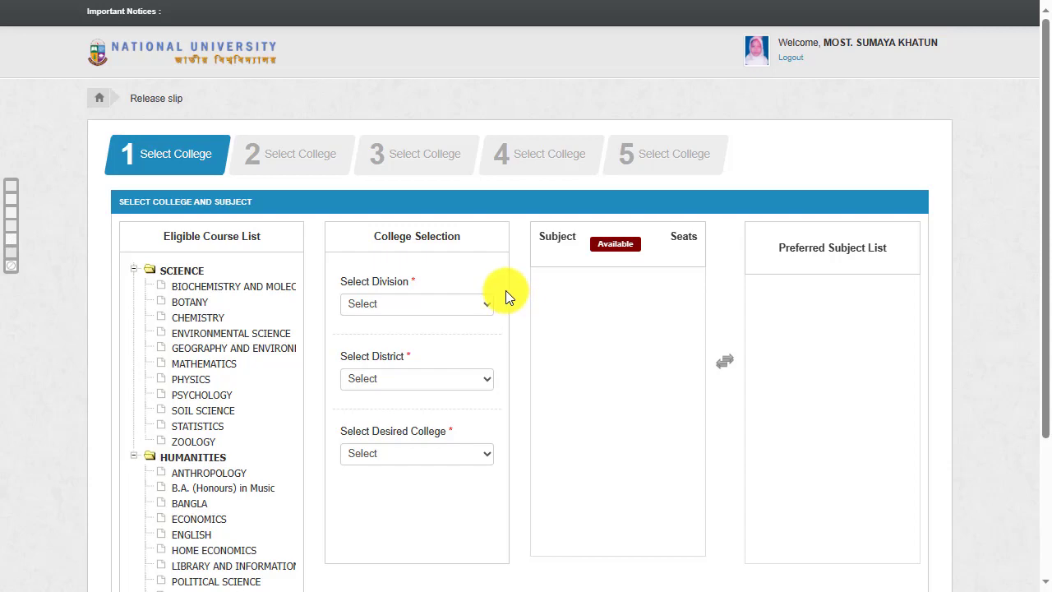
{"action": "key", "text": "F11"}
{"action": "key", "text": "ctrl+plus"}
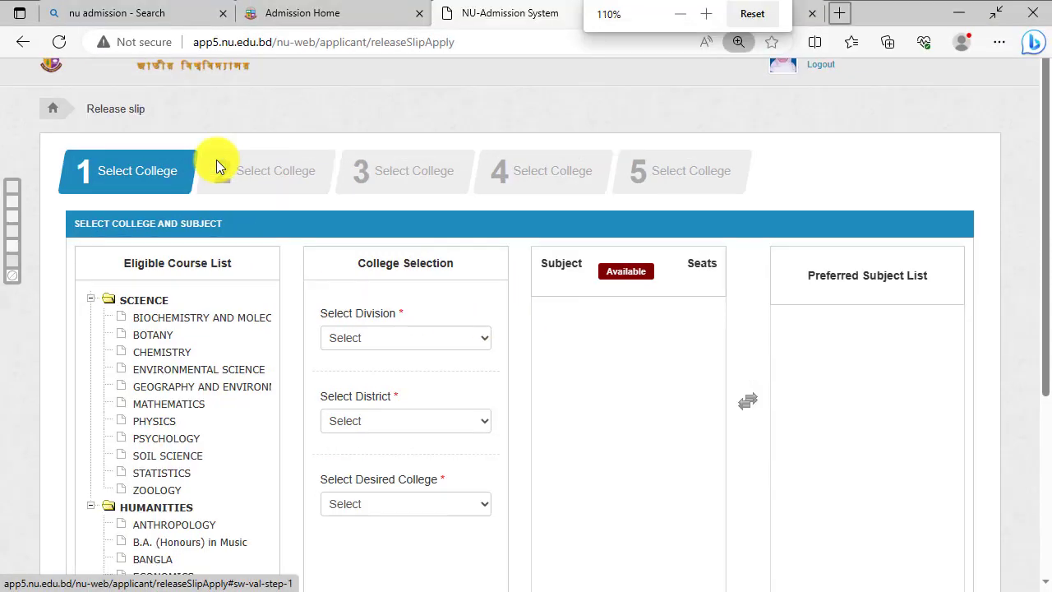
{"action": "key", "text": "ctrl+minus"}
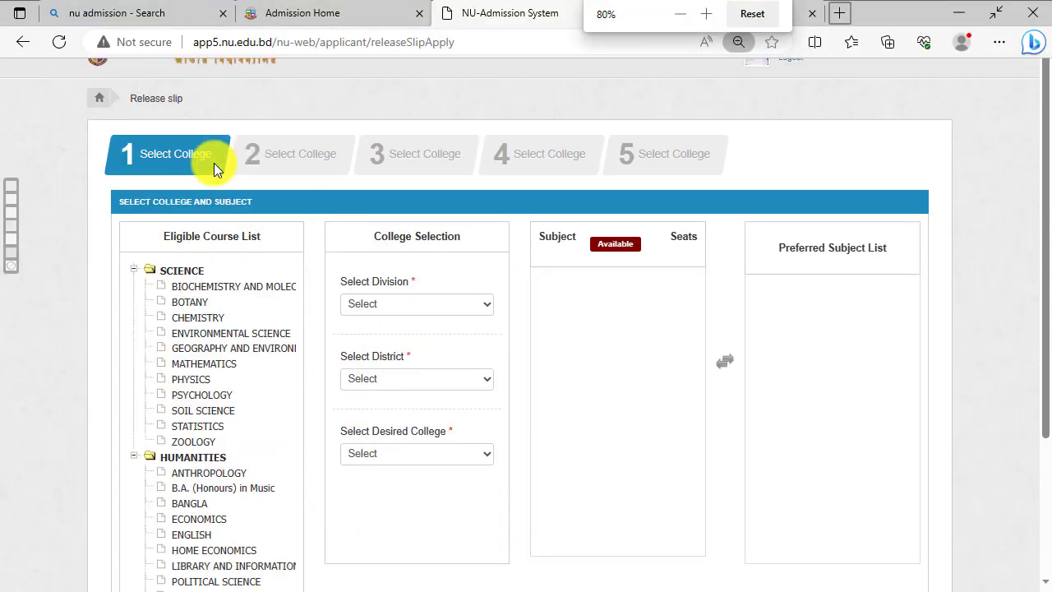
{"action": "key", "text": "ctrl+minus"}
{"action": "key", "text": "ctrl+plus"}
{"action": "key", "text": "ctrl+plus"}
{"action": "key", "text": "ctrl+plus"}
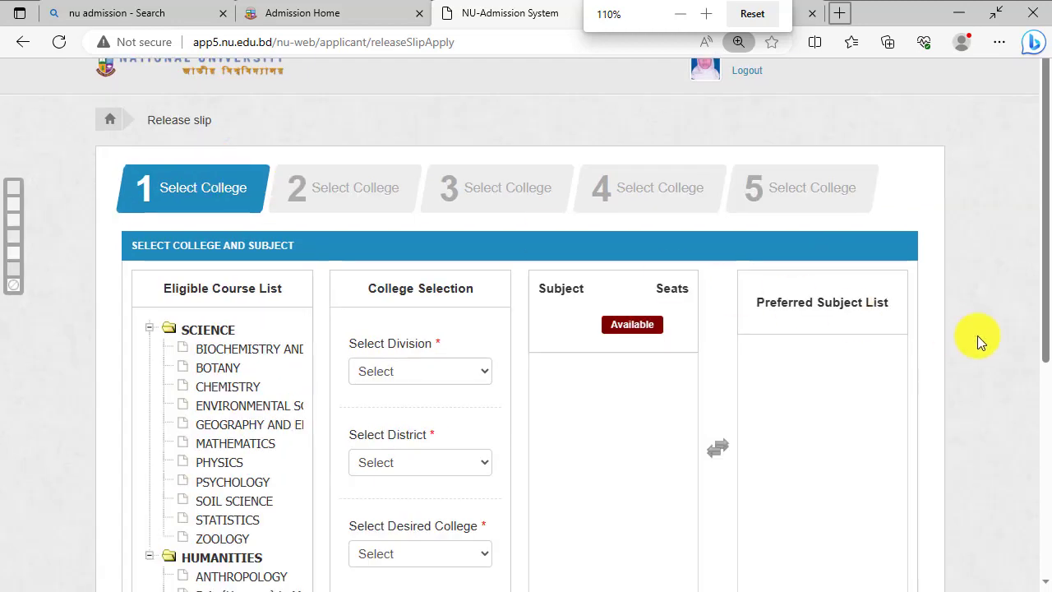
{"action": "key", "text": "F11"}
{"action": "scroll", "coordinate": [980, 335], "scroll_direction": "down", "scroll_amount": 1}
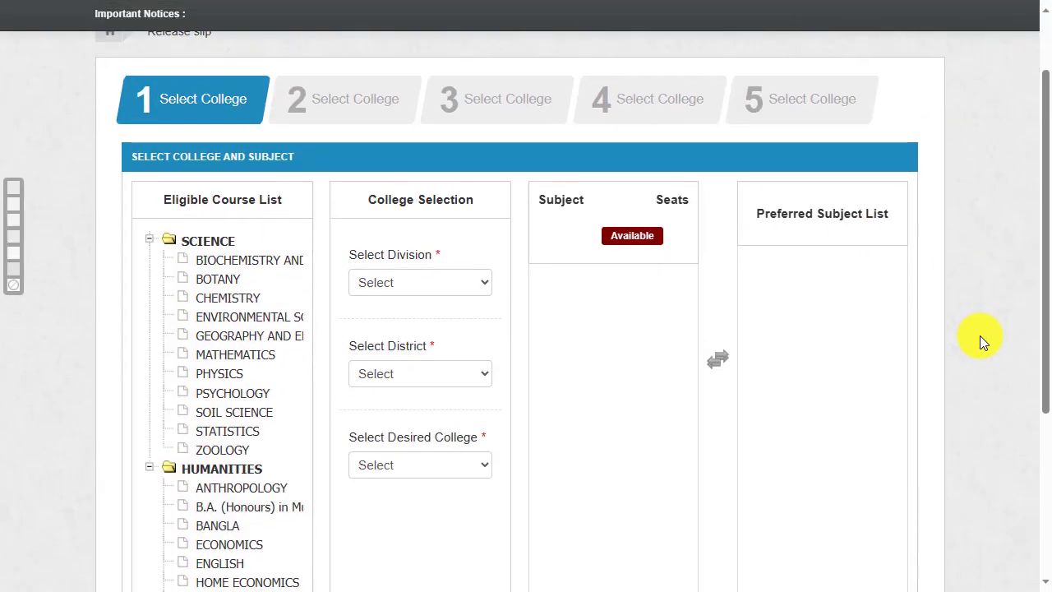
{"action": "key", "text": "F11"}
{"action": "key", "text": "ctrl+plus"}
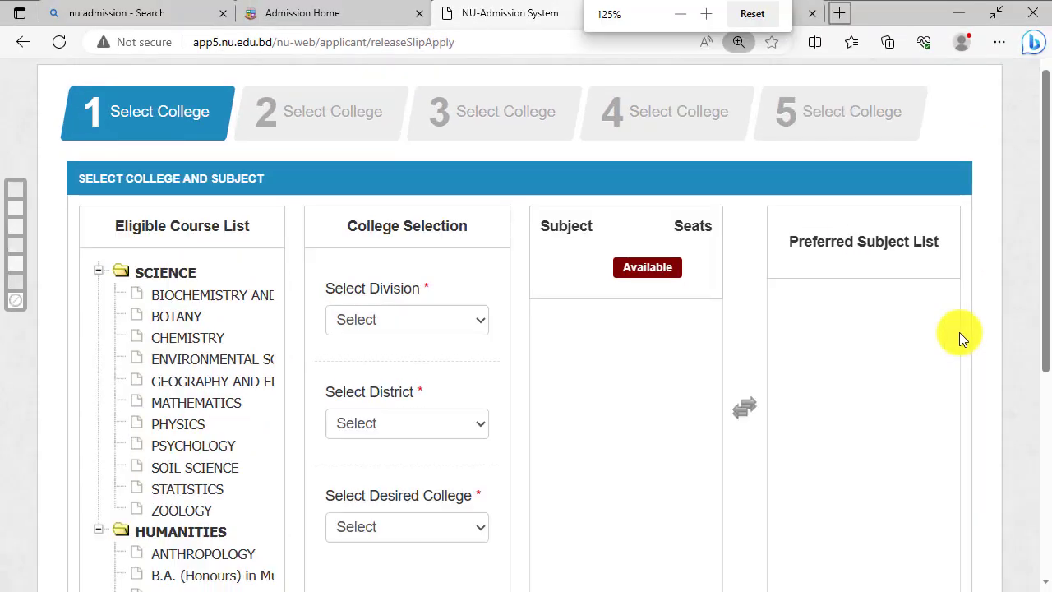
{"action": "key", "text": "ctrl+plus"}
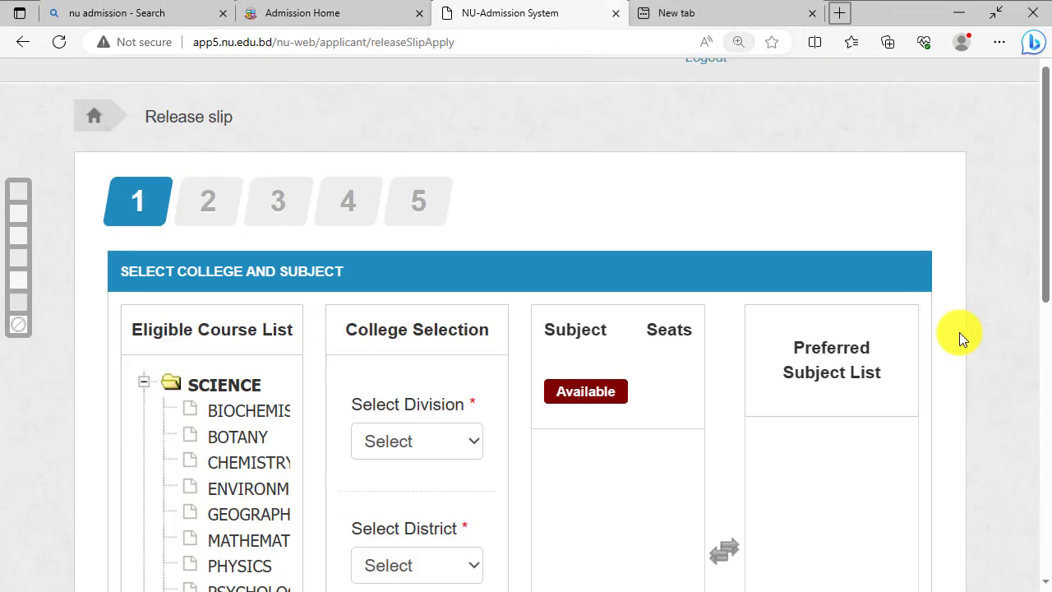
{"action": "scroll", "coordinate": [937, 333], "scroll_direction": "down", "scroll_amount": 2}
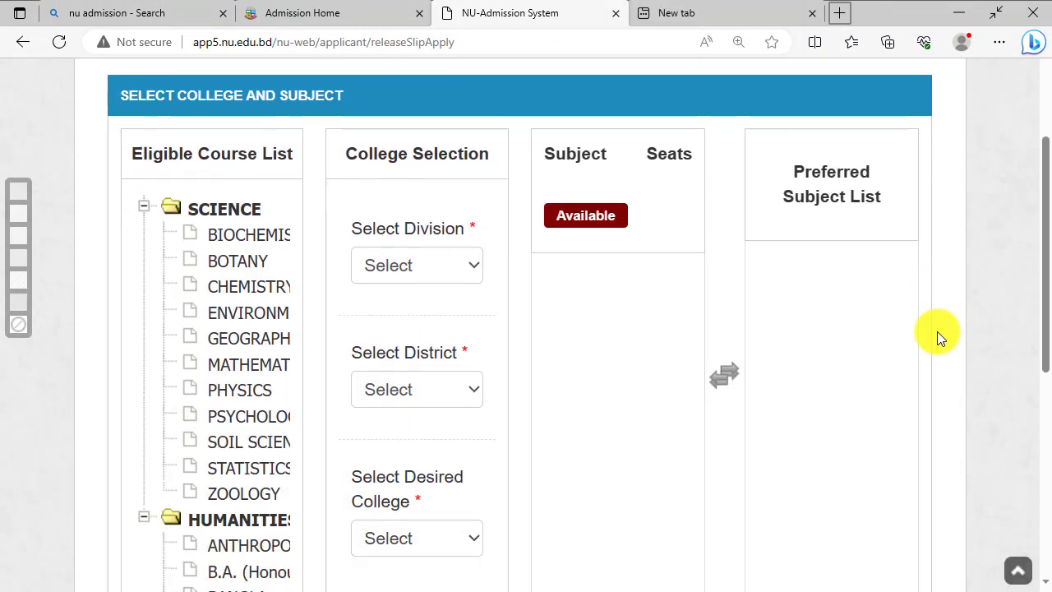
{"action": "scroll", "coordinate": [920, 329], "scroll_direction": "up", "scroll_amount": 1}
{"action": "key", "text": "ctrl+minus"}
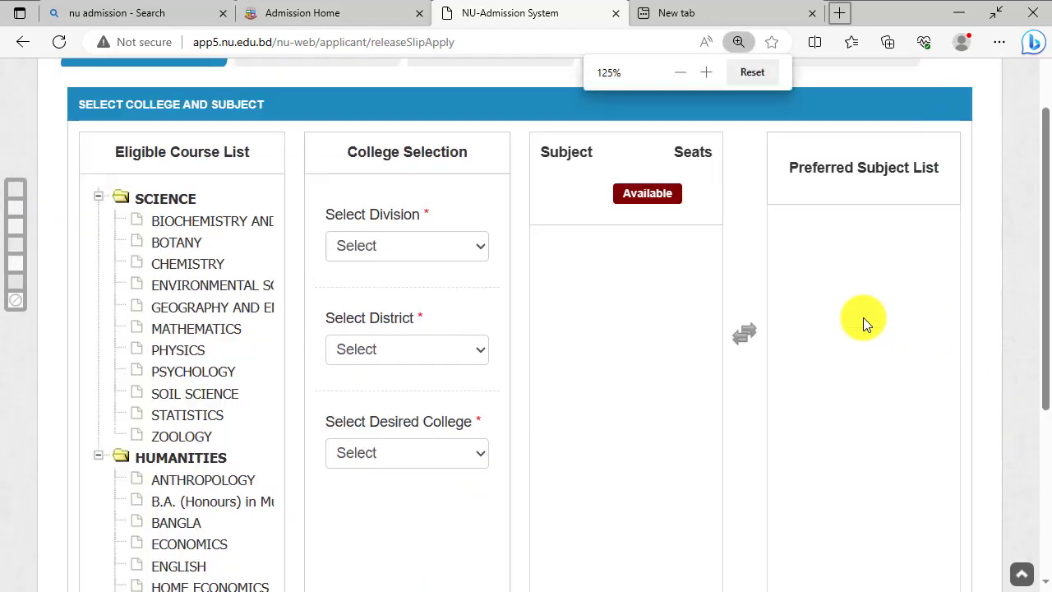
{"action": "scroll", "coordinate": [863, 319], "scroll_direction": "up", "scroll_amount": 1}
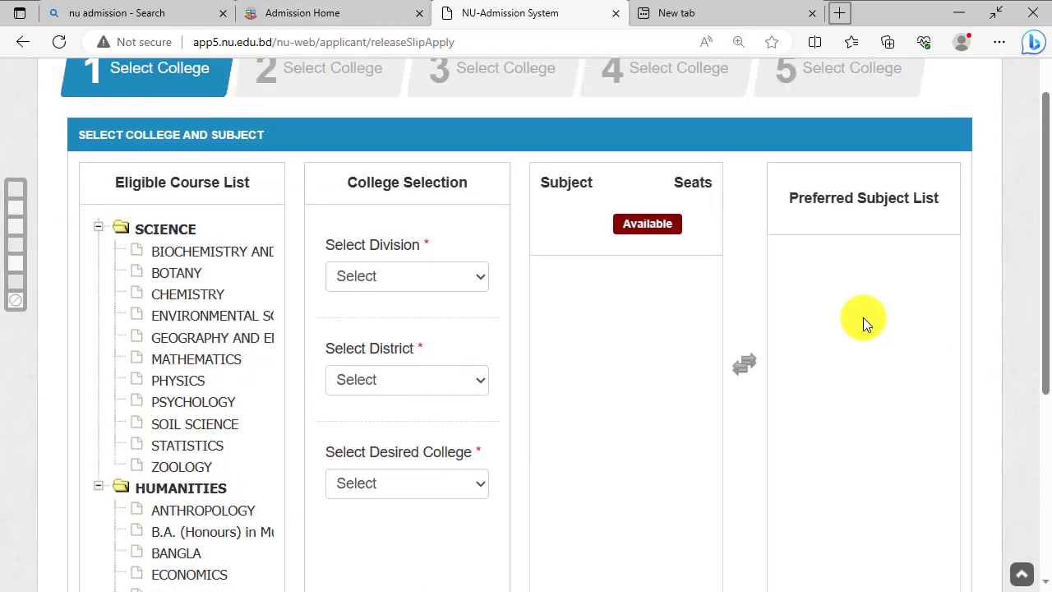
{"action": "scroll", "coordinate": [863, 323], "scroll_direction": "up", "scroll_amount": 1}
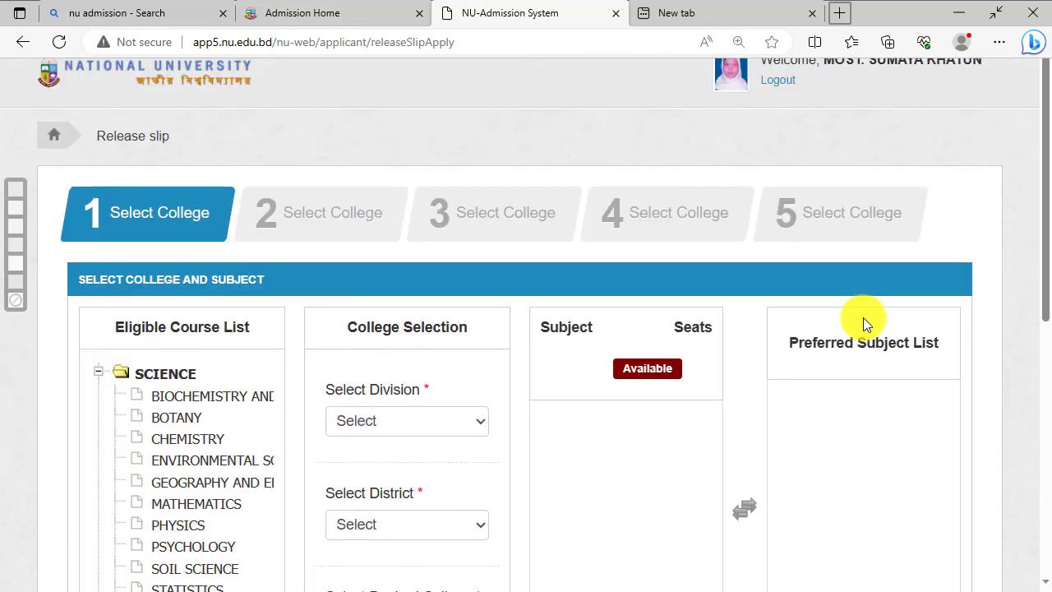
{"action": "scroll", "coordinate": [863, 324], "scroll_direction": "down", "scroll_amount": 1}
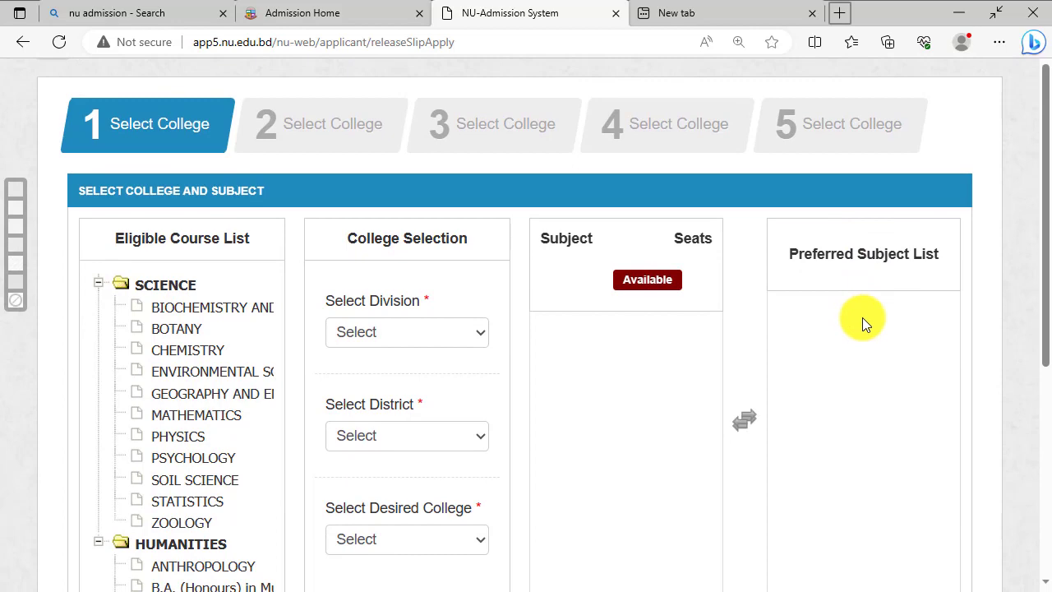
{"action": "key", "text": "F11"}
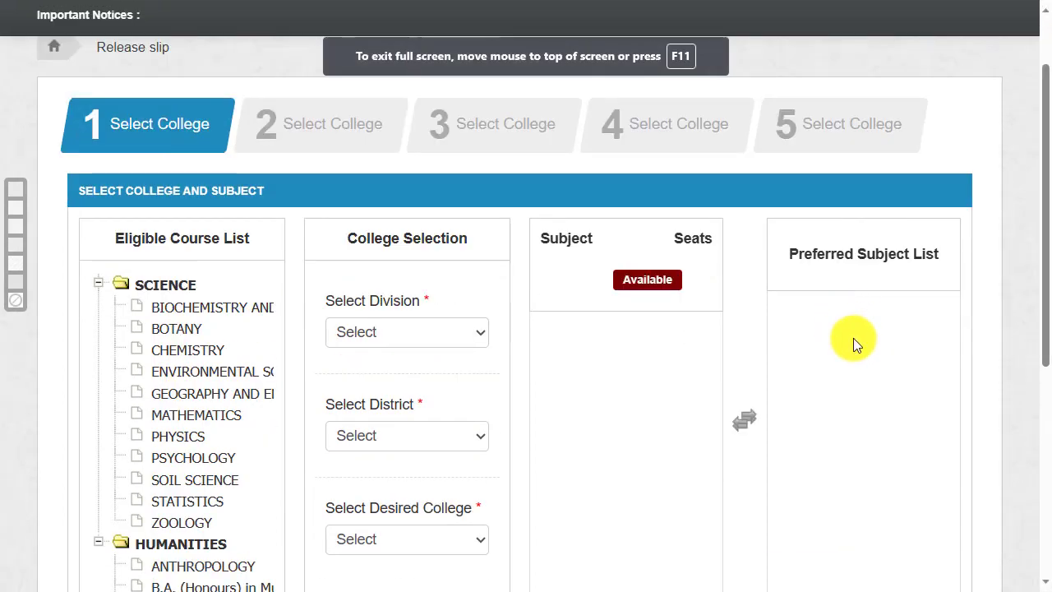
In the first college selection, choose RANGPUR as division, Dinajpur as district and K. B. M. College as desired college
{"action": "left_click", "coordinate": [853, 338]}
{"action": "scroll", "coordinate": [855, 339], "scroll_direction": "up", "scroll_amount": 1}
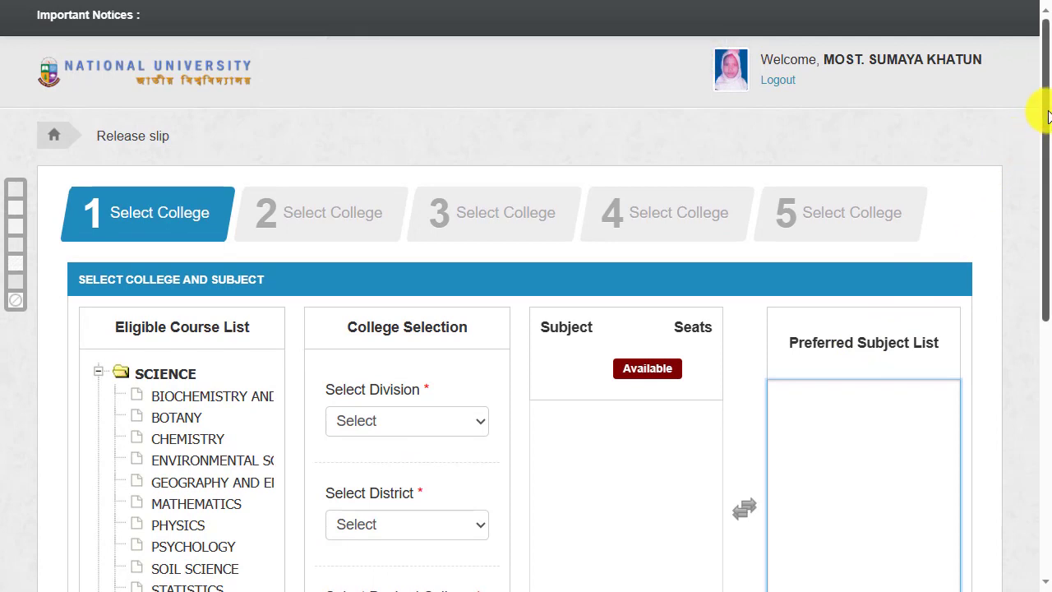
{"action": "left_click_drag", "start_coordinate": [1047, 117], "coordinate": [1048, 154]}
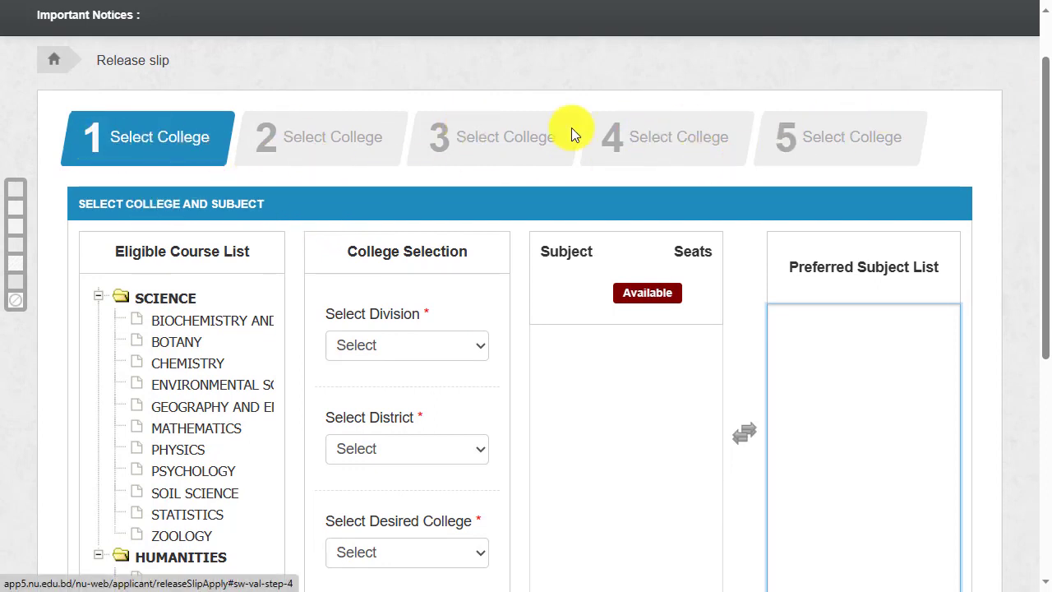
{"action": "scroll", "coordinate": [1021, 171], "scroll_direction": "down", "scroll_amount": 2}
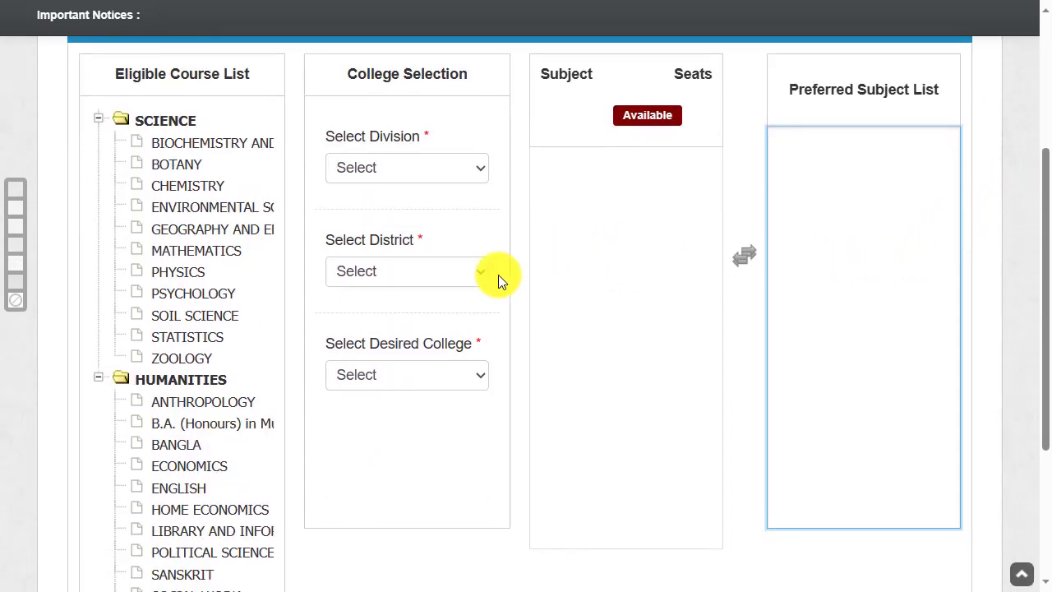
{"action": "scroll", "coordinate": [632, 288], "scroll_direction": "up", "scroll_amount": 2}
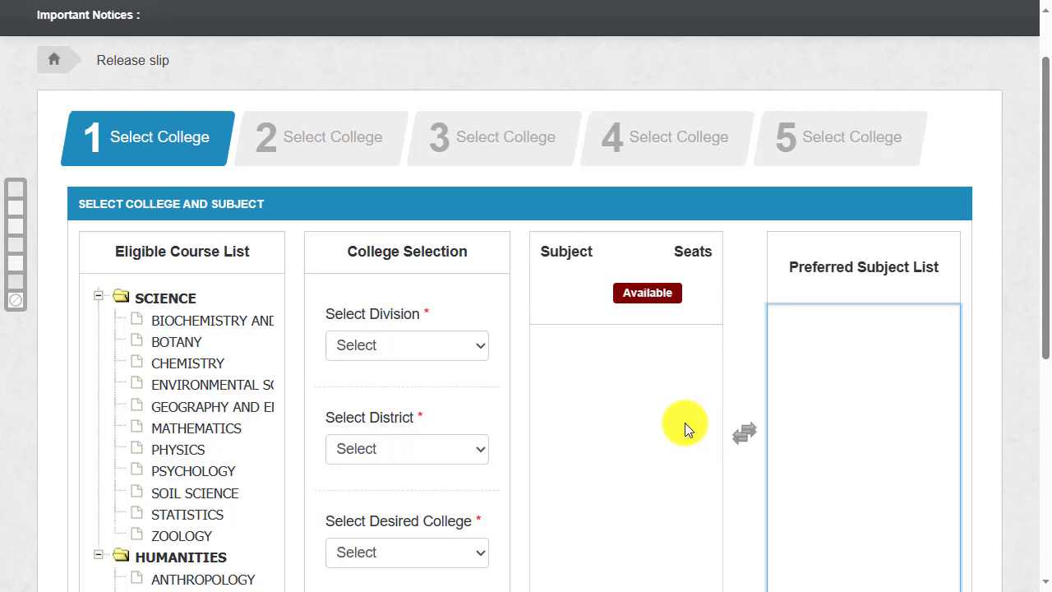
{"action": "scroll", "coordinate": [567, 325], "scroll_direction": "down", "scroll_amount": 2}
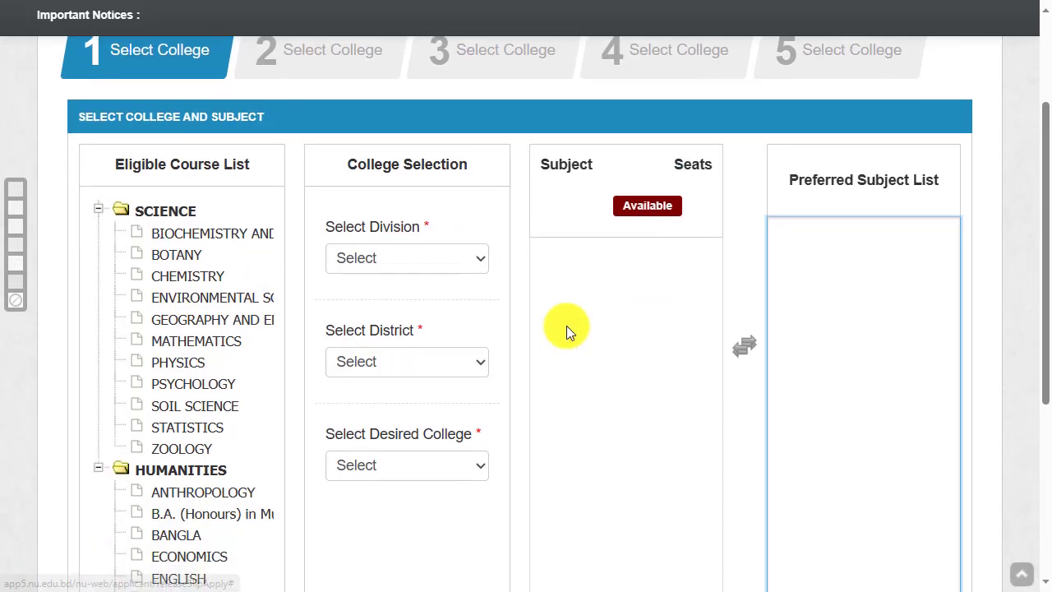
{"action": "left_click", "coordinate": [418, 168]}
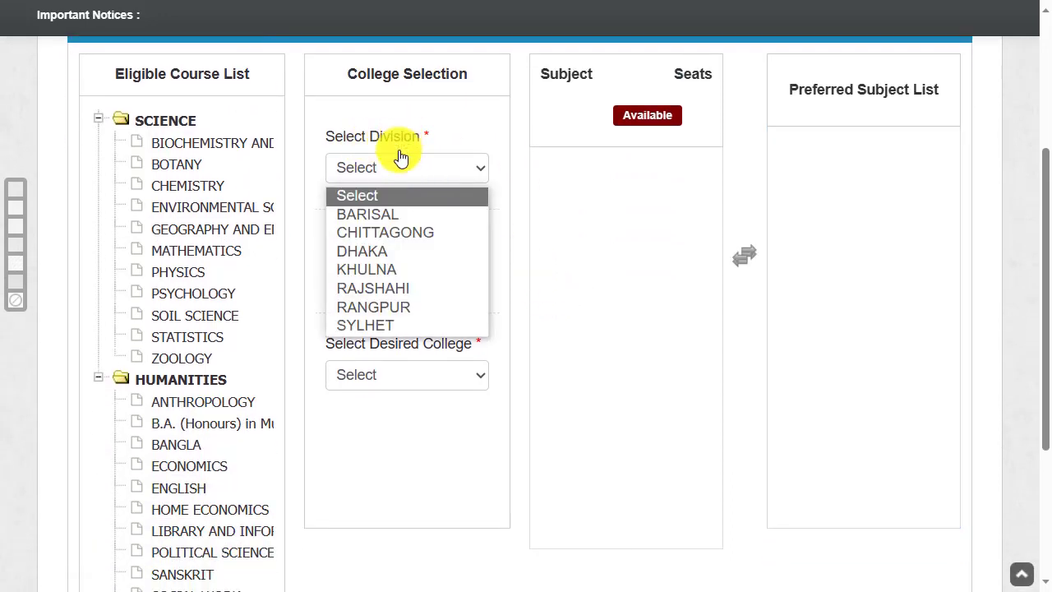
{"action": "left_click", "coordinate": [389, 307]}
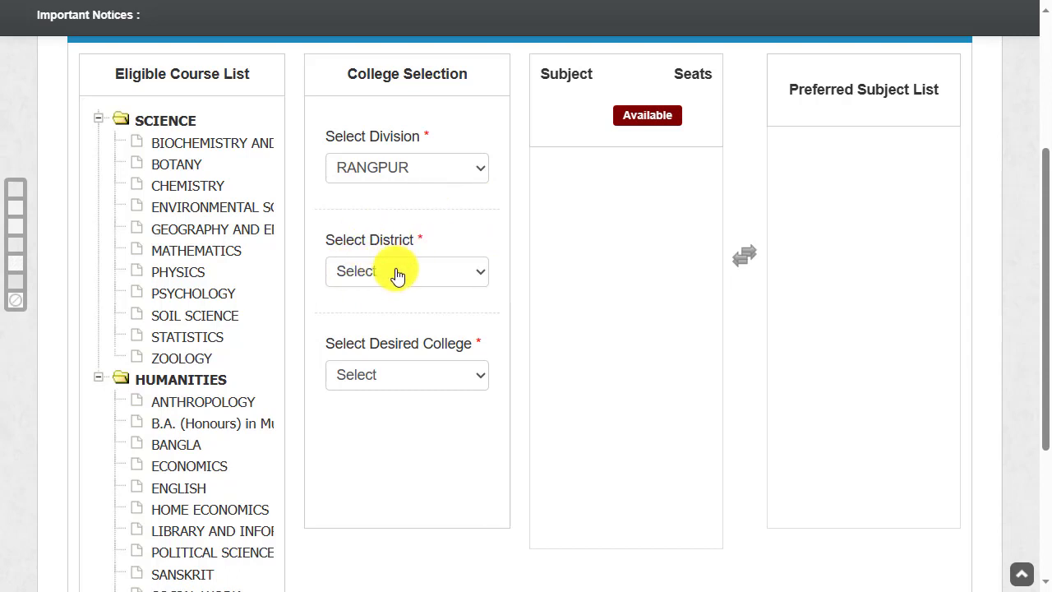
{"action": "left_click", "coordinate": [384, 273]}
{"action": "left_click", "coordinate": [398, 320]}
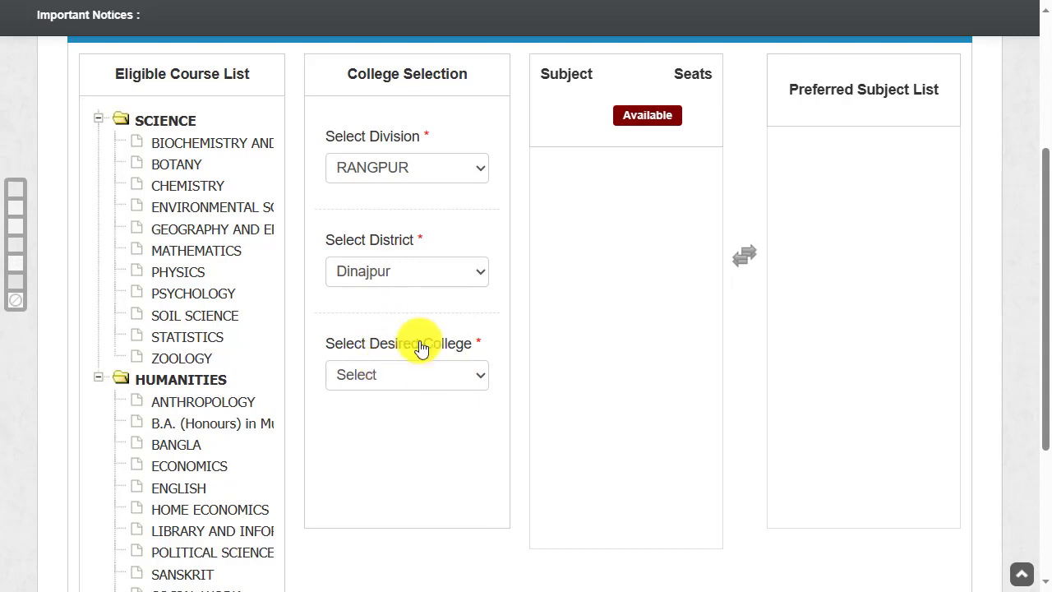
{"action": "left_click", "coordinate": [402, 372]}
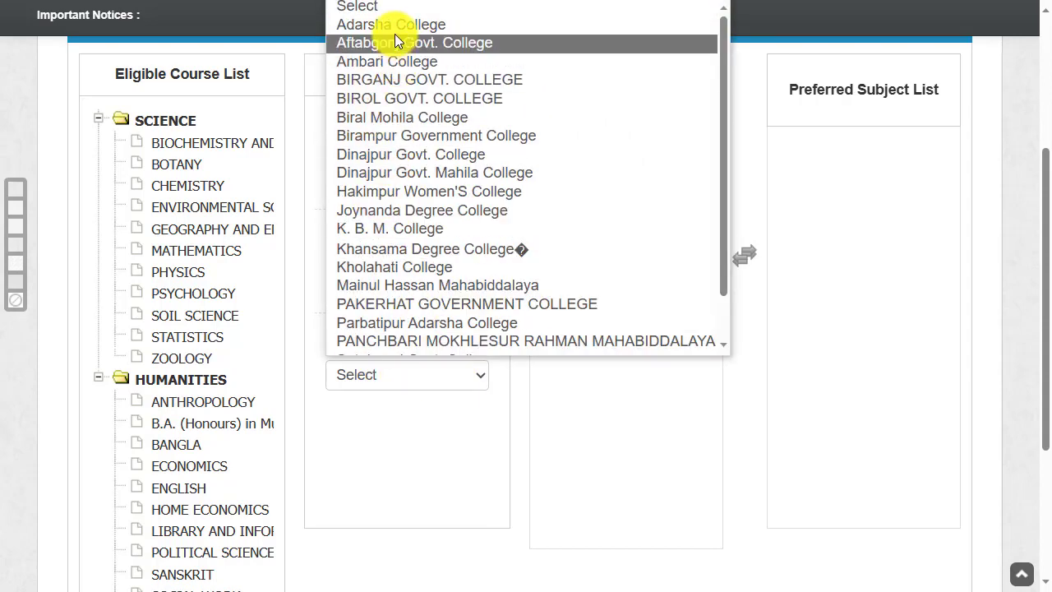
{"action": "left_click", "coordinate": [407, 231]}
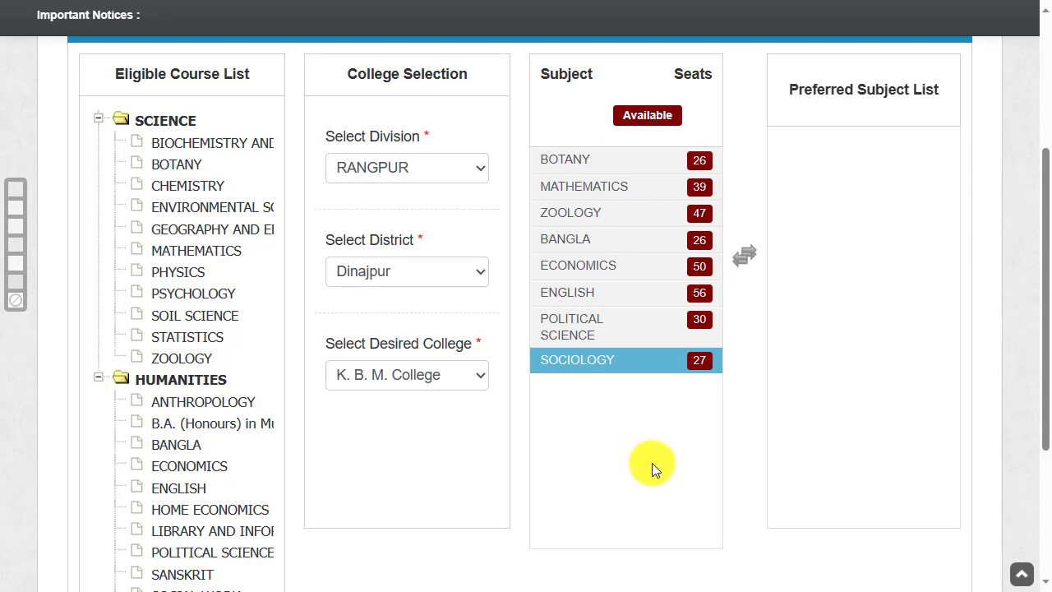
Add POLITICAL SCIENCE and SOCIOLOGY, in that order, to the first college's preferred subjects and proceed to the second college selection
{"action": "double_click", "coordinate": [689, 325]}
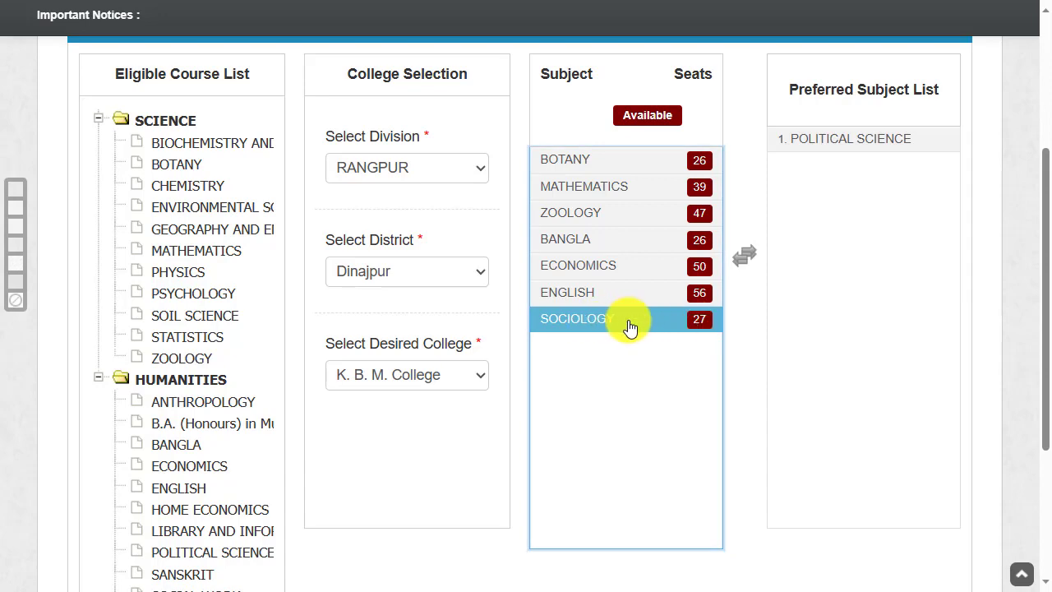
{"action": "double_click", "coordinate": [601, 324]}
{"action": "left_click", "coordinate": [670, 245]}
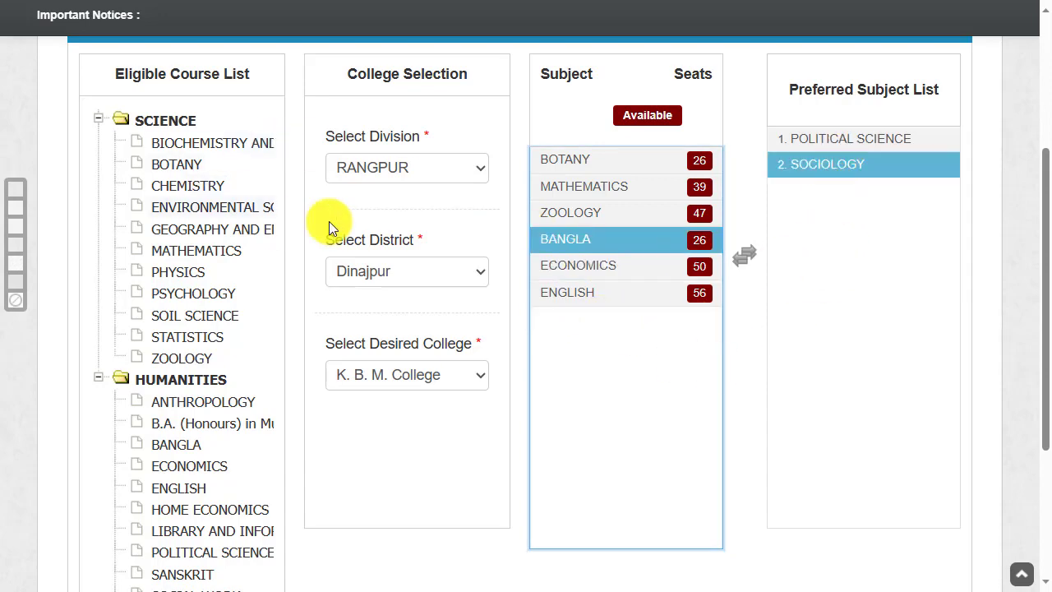
{"action": "scroll", "coordinate": [353, 247], "scroll_direction": "up", "scroll_amount": 4}
{"action": "scroll", "coordinate": [523, 286], "scroll_direction": "down", "scroll_amount": 5}
{"action": "scroll", "coordinate": [523, 286], "scroll_direction": "down", "scroll_amount": 3}
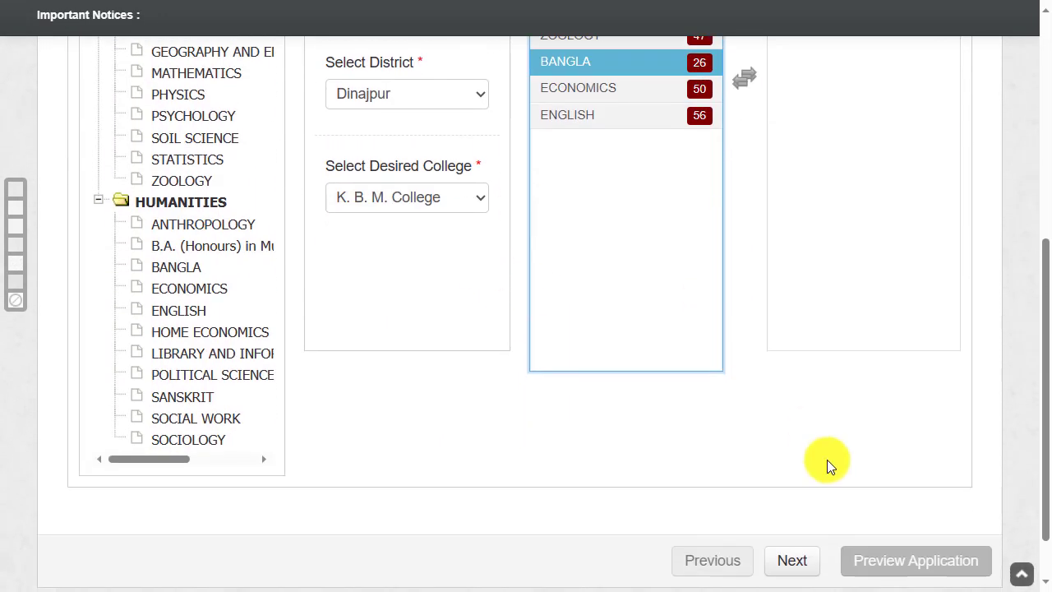
{"action": "left_click", "coordinate": [789, 558]}
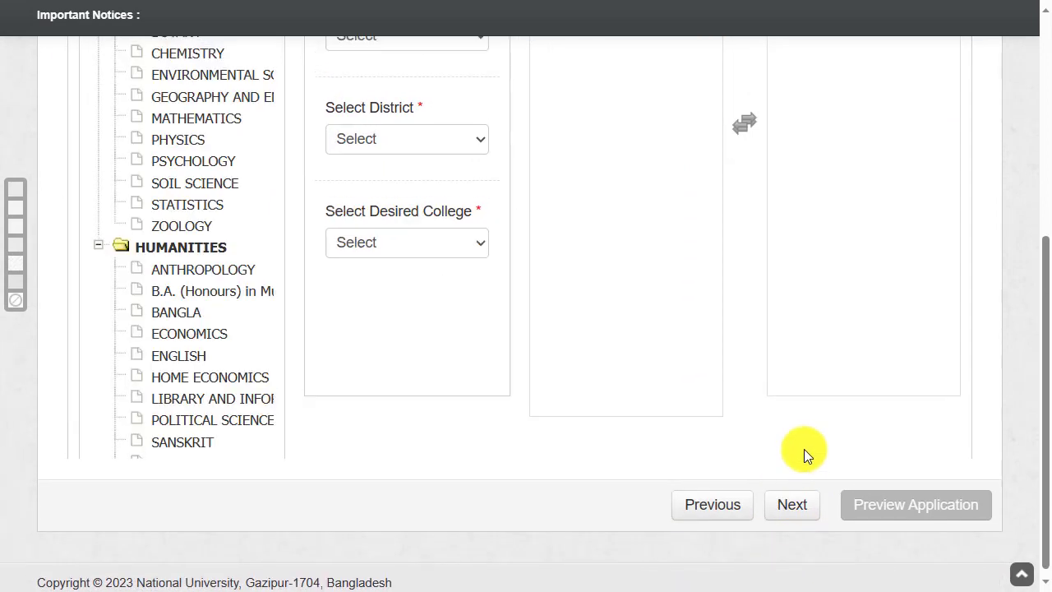
At 110% page zoom, choose RANGPUR as division, Dinajpur as district and Adarsha College in the second college selection
{"action": "scroll", "coordinate": [804, 449], "scroll_direction": "up", "scroll_amount": 3}
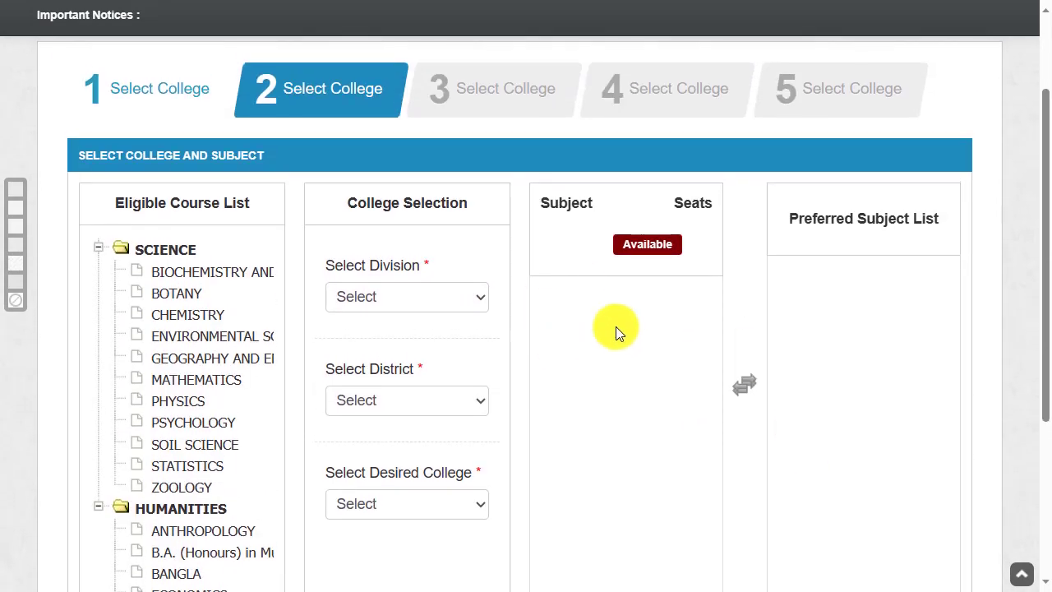
{"action": "key", "text": "ctrl+minus"}
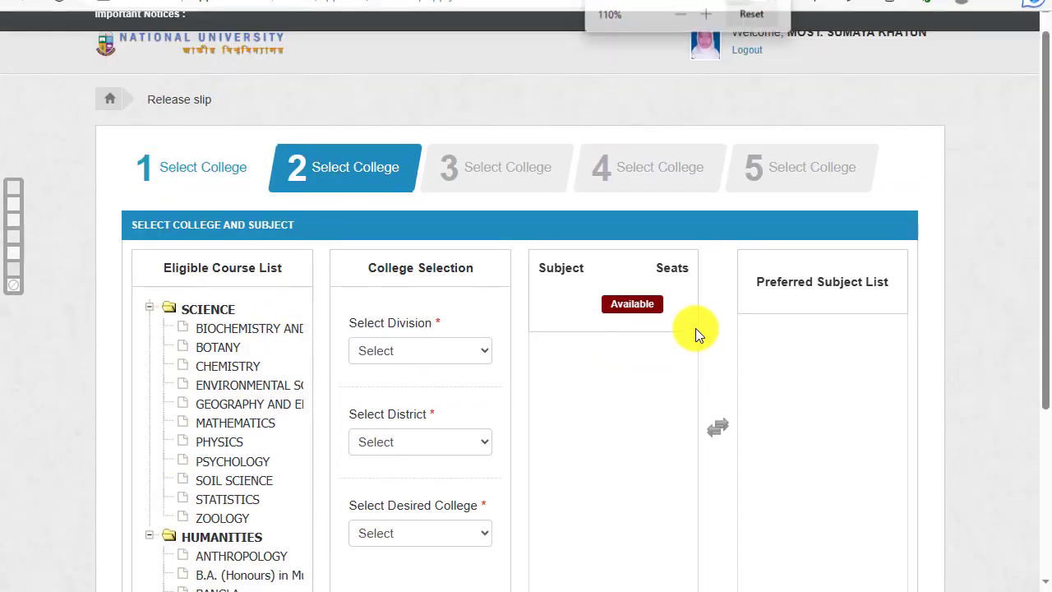
{"action": "scroll", "coordinate": [695, 328], "scroll_direction": "down", "scroll_amount": 1}
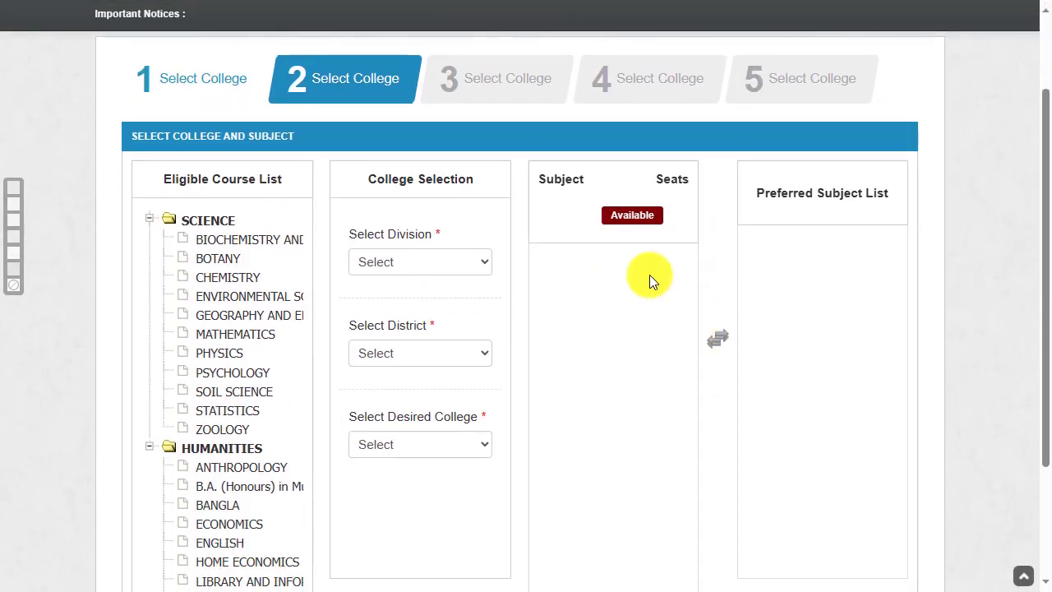
{"action": "left_click", "coordinate": [431, 265]}
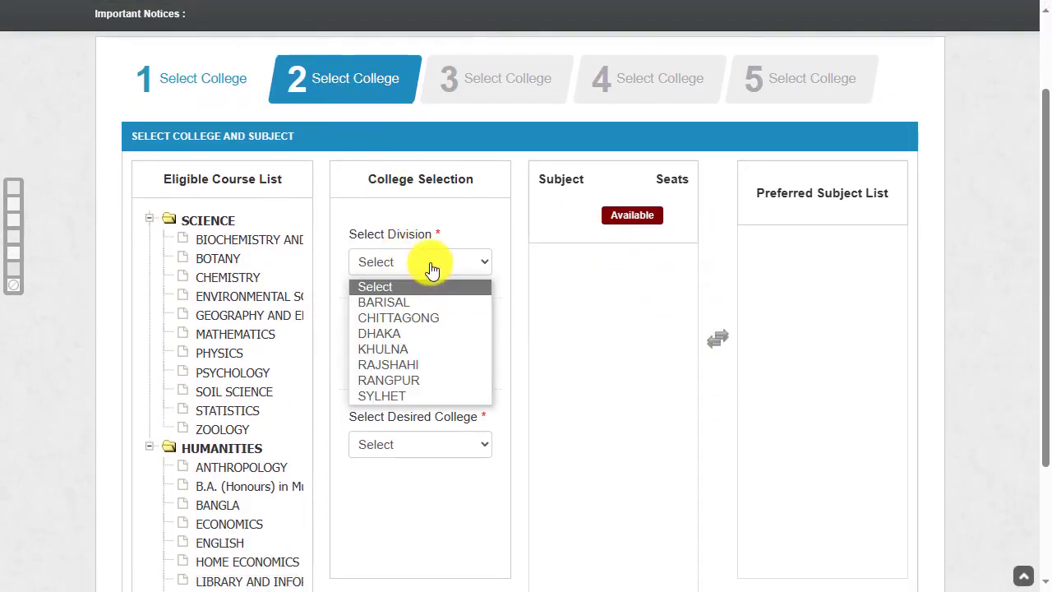
{"action": "left_click", "coordinate": [411, 379]}
{"action": "left_click", "coordinate": [419, 354]}
{"action": "left_click", "coordinate": [404, 393]}
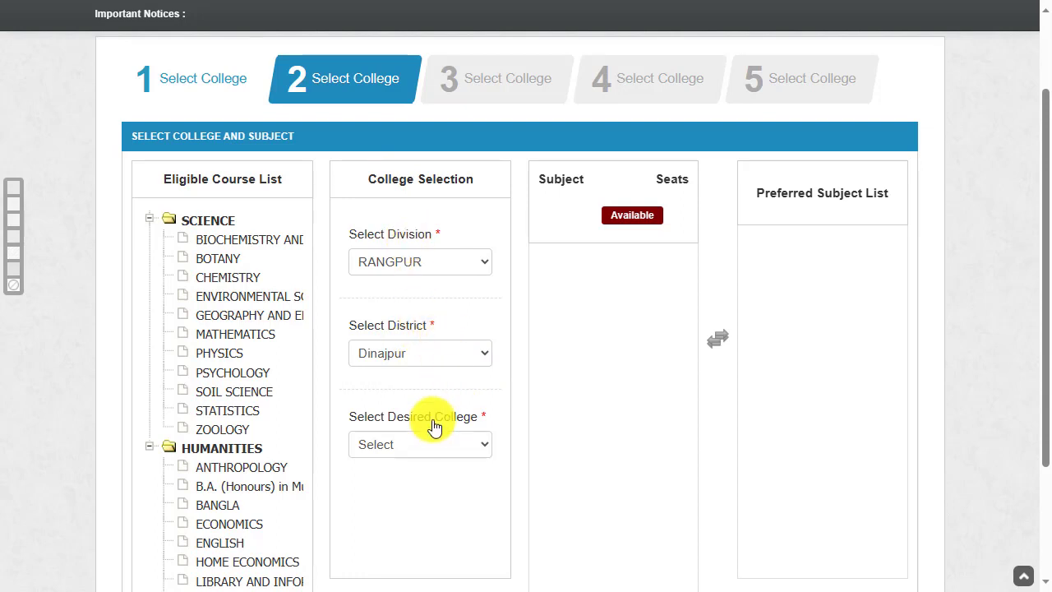
{"action": "left_click", "coordinate": [452, 446]}
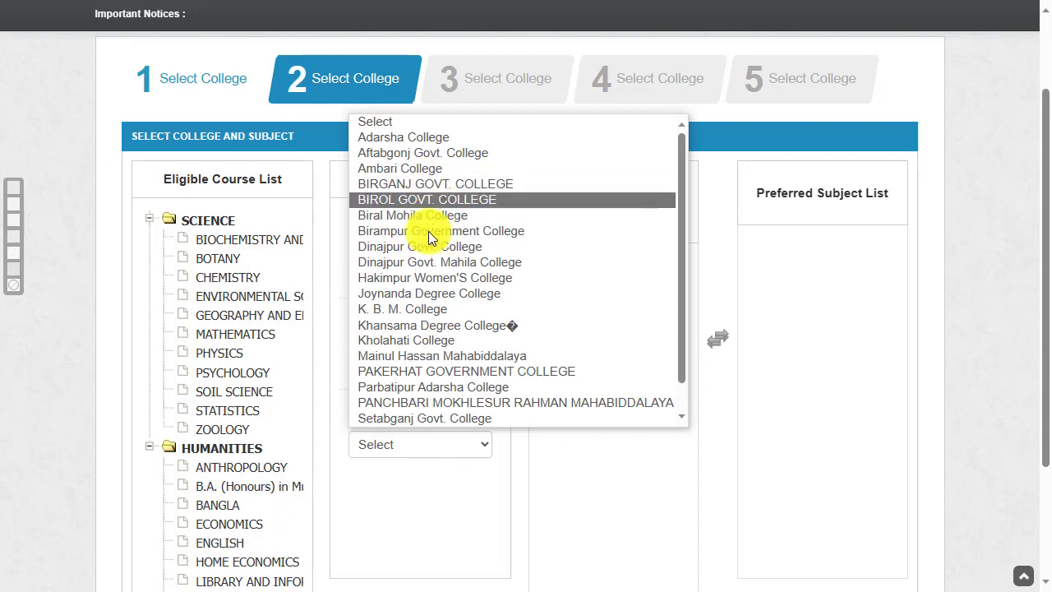
{"action": "left_click", "coordinate": [398, 136]}
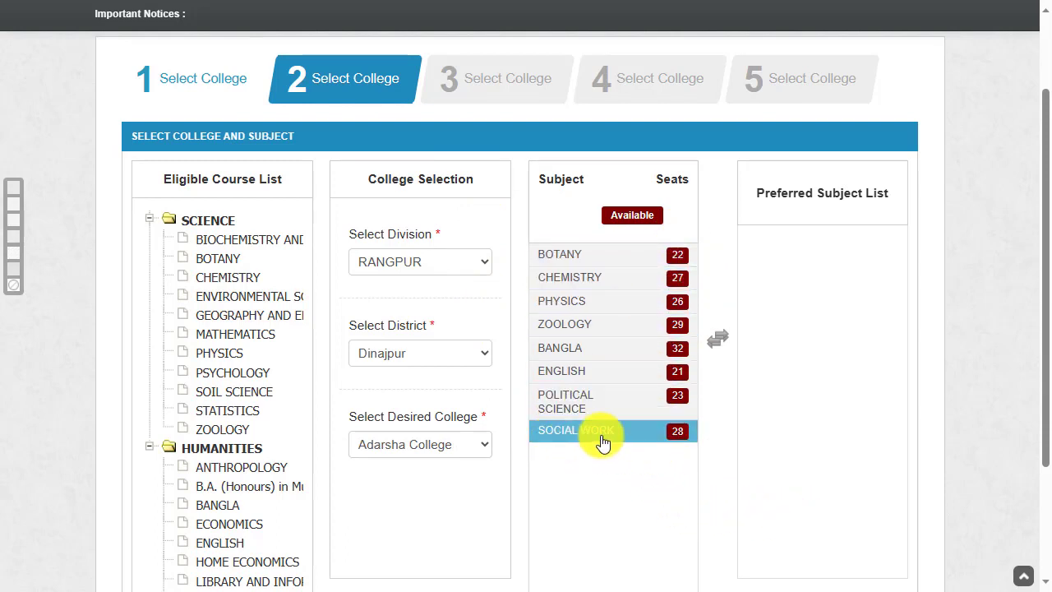
Add SOCIAL WORK and POLITICAL SCIENCE, in that order, to the second college's preferred subjects and proceed to the third college selection
{"action": "double_click", "coordinate": [669, 436]}
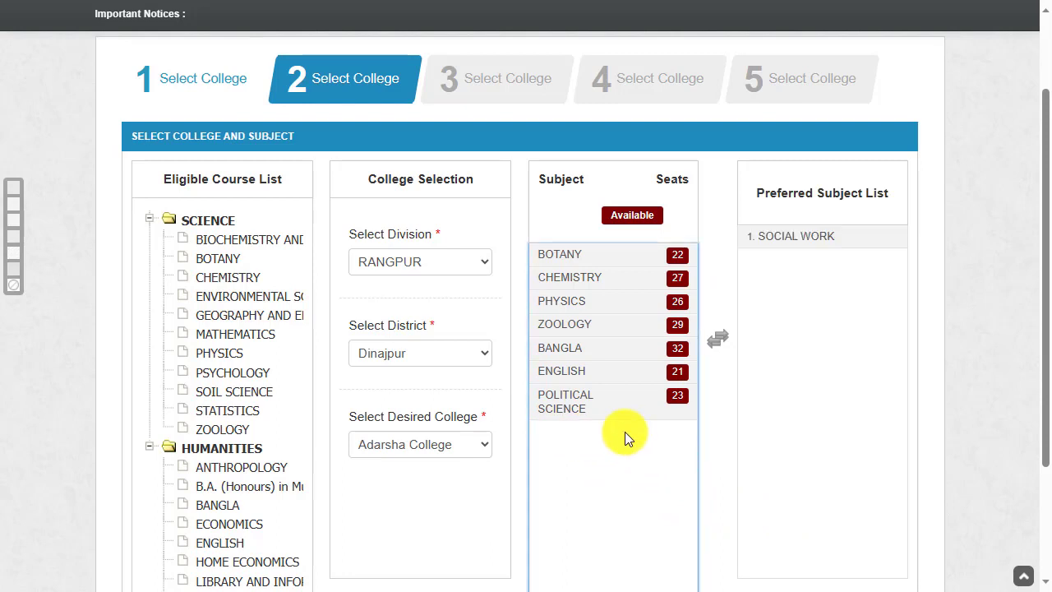
{"action": "double_click", "coordinate": [634, 407]}
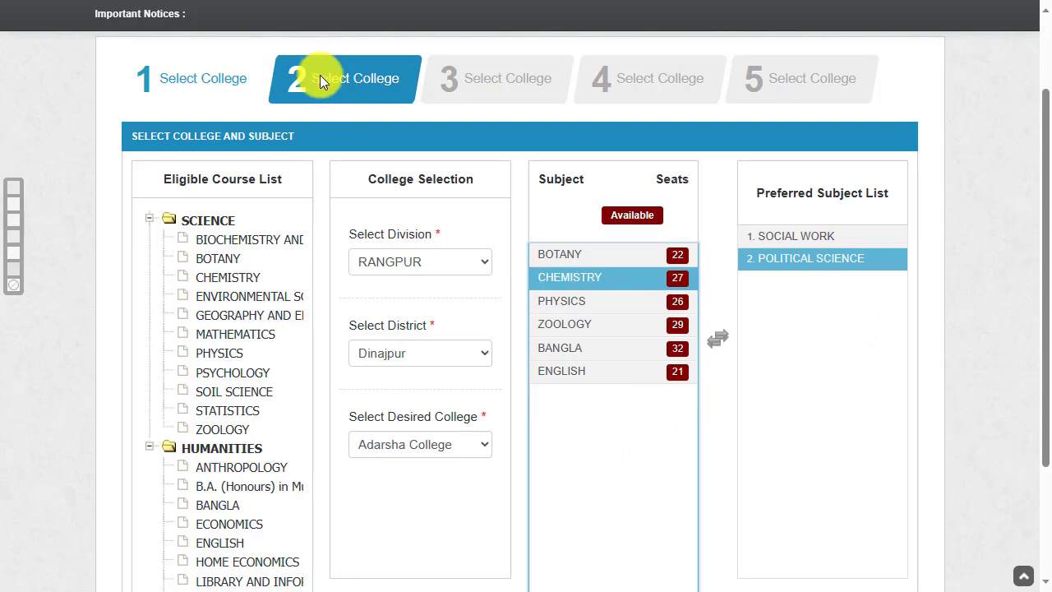
{"action": "scroll", "coordinate": [874, 427], "scroll_direction": "down", "scroll_amount": 1}
{"action": "scroll", "coordinate": [874, 428], "scroll_direction": "down", "scroll_amount": 3}
{"action": "left_click", "coordinate": [757, 515]}
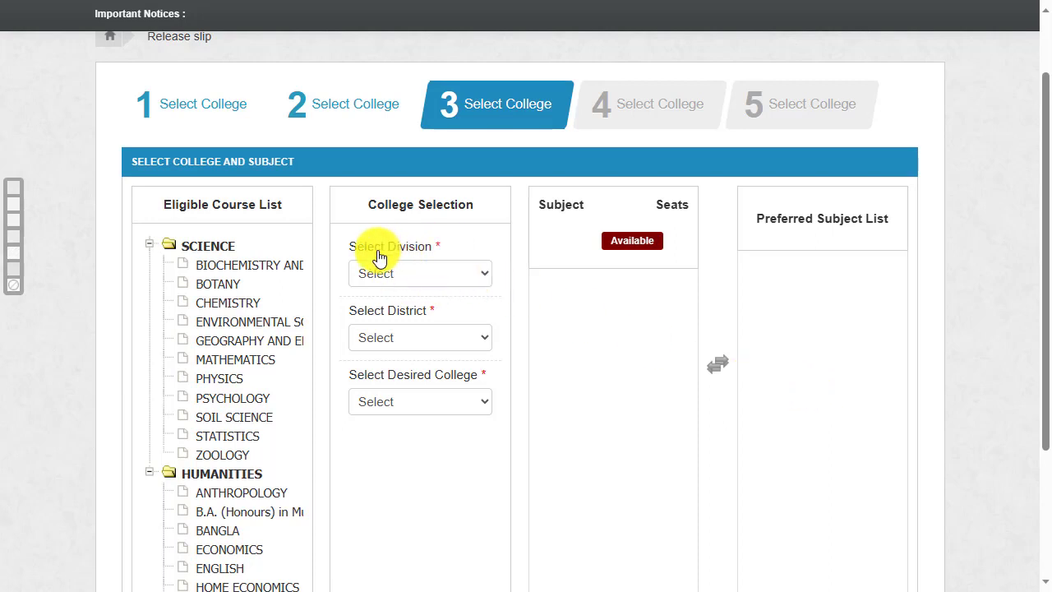
In the third college selection, choose RAJSHAHI as division, Joypurhat as district and Kalai College as desired college
{"action": "left_click", "coordinate": [443, 269]}
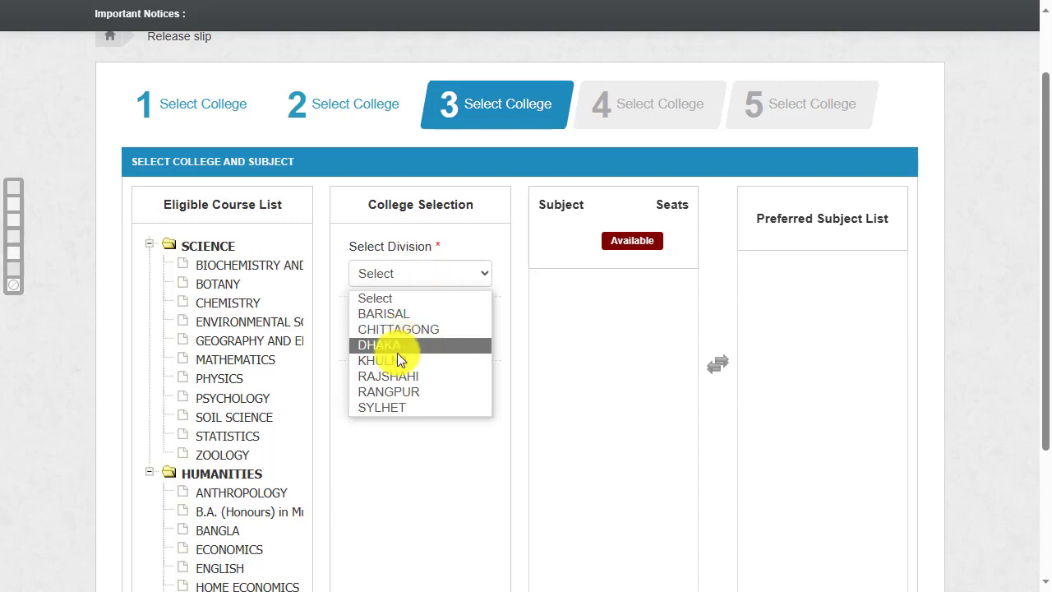
{"action": "left_click", "coordinate": [396, 377]}
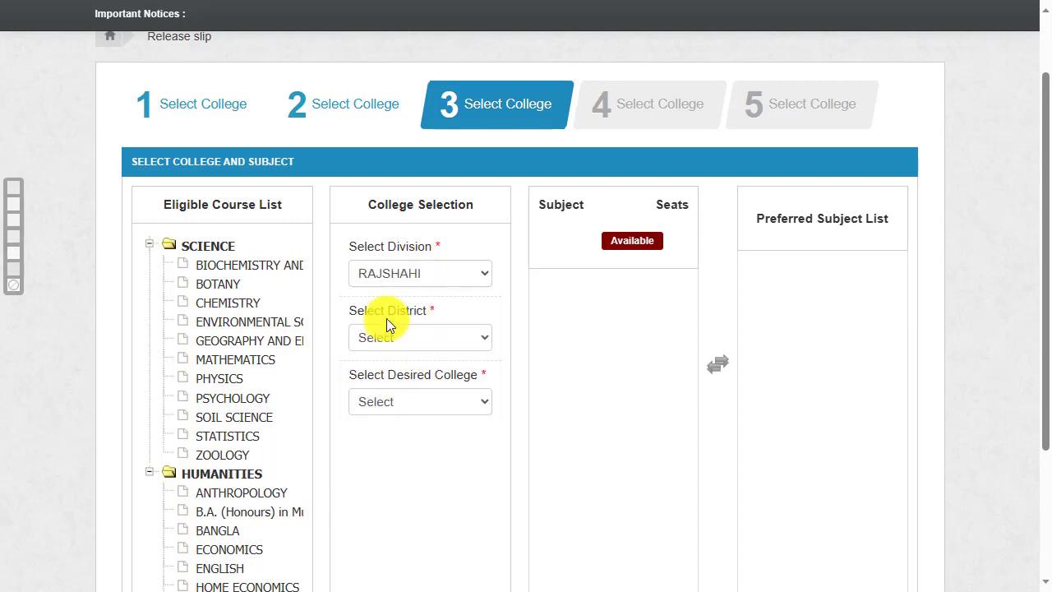
{"action": "left_click", "coordinate": [433, 335]}
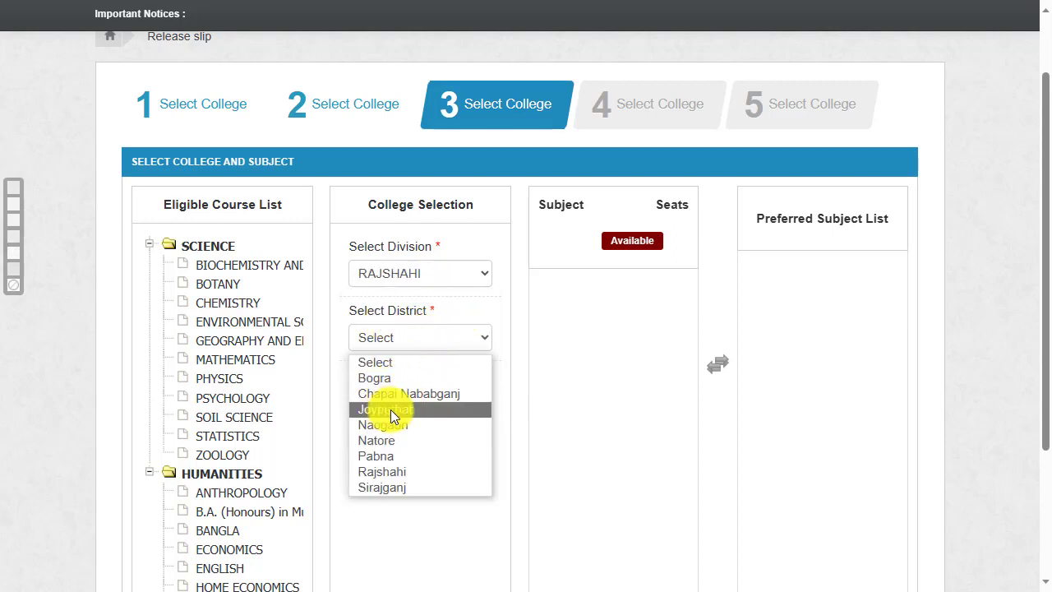
{"action": "left_click", "coordinate": [400, 409]}
{"action": "left_click", "coordinate": [464, 400]}
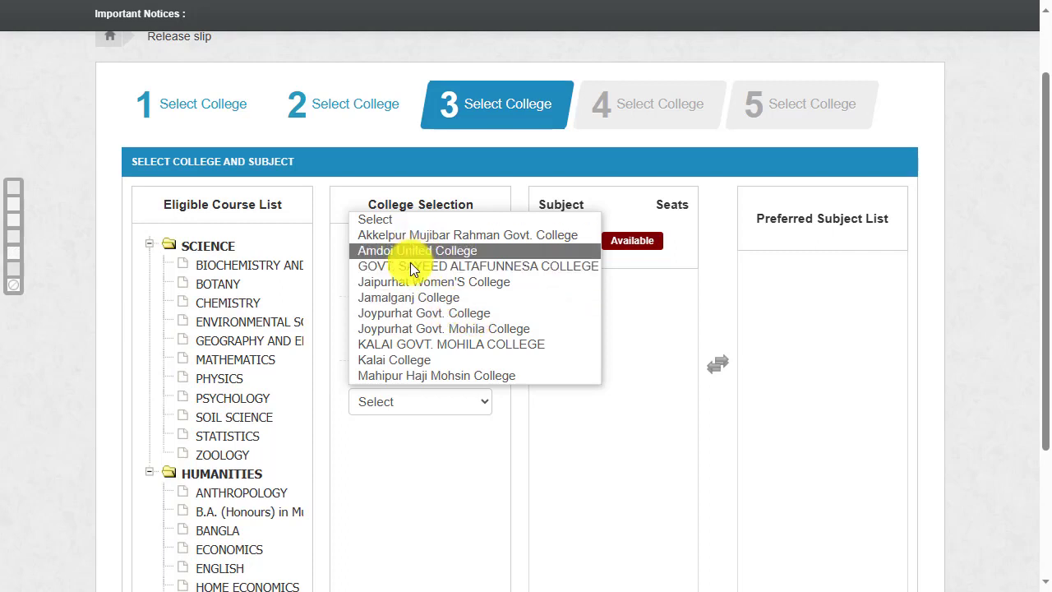
{"action": "left_click", "coordinate": [392, 361]}
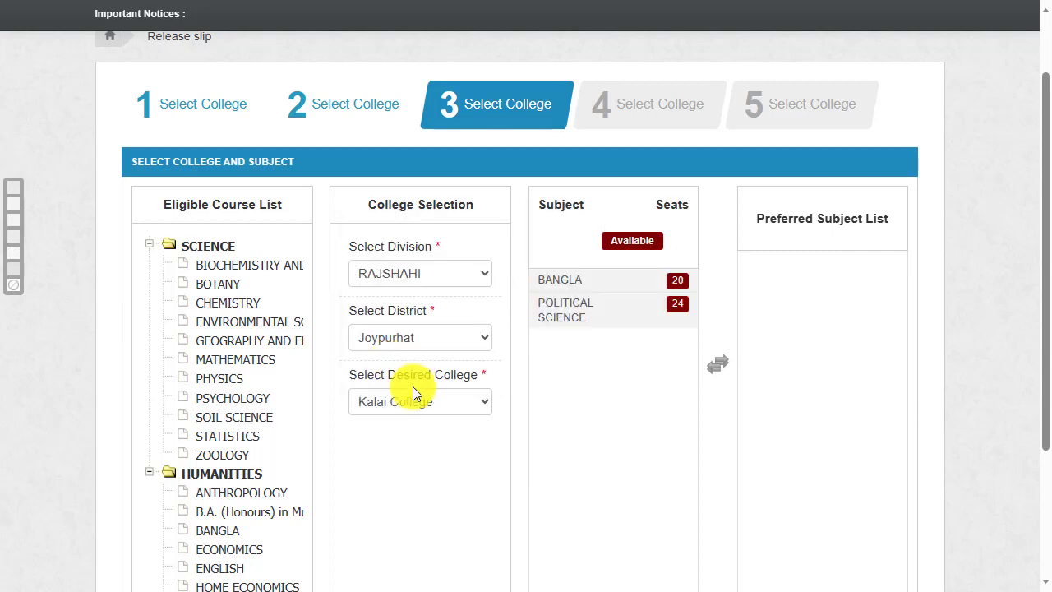
Add POLITICAL SCIENCE to the third college's preferred subjects and proceed to the fourth college selection
{"action": "left_click", "coordinate": [679, 319]}
{"action": "left_click", "coordinate": [604, 281]}
{"action": "left_click", "coordinate": [608, 320]}
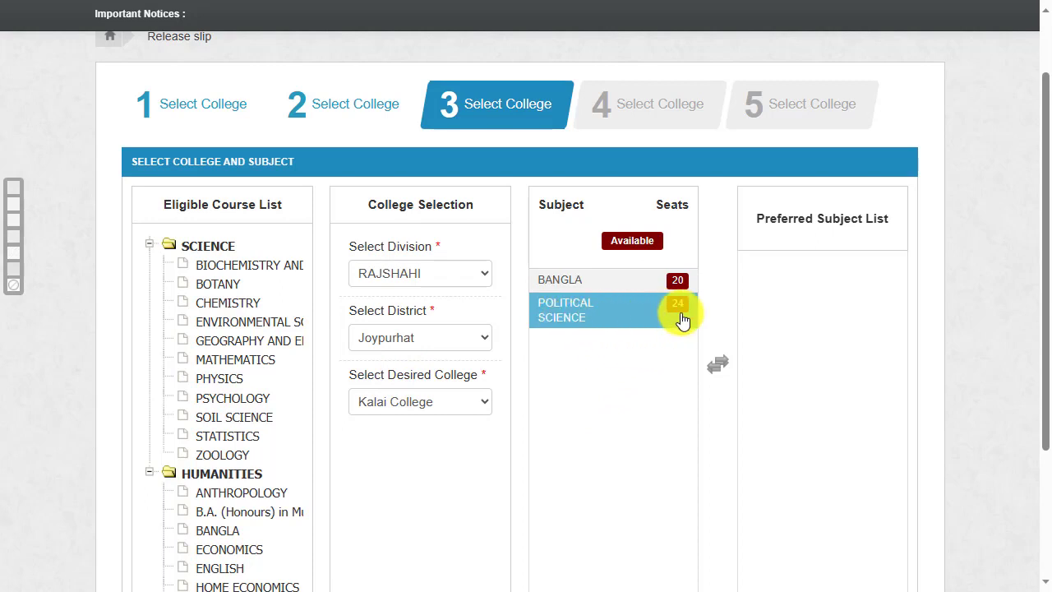
{"action": "double_click", "coordinate": [608, 321]}
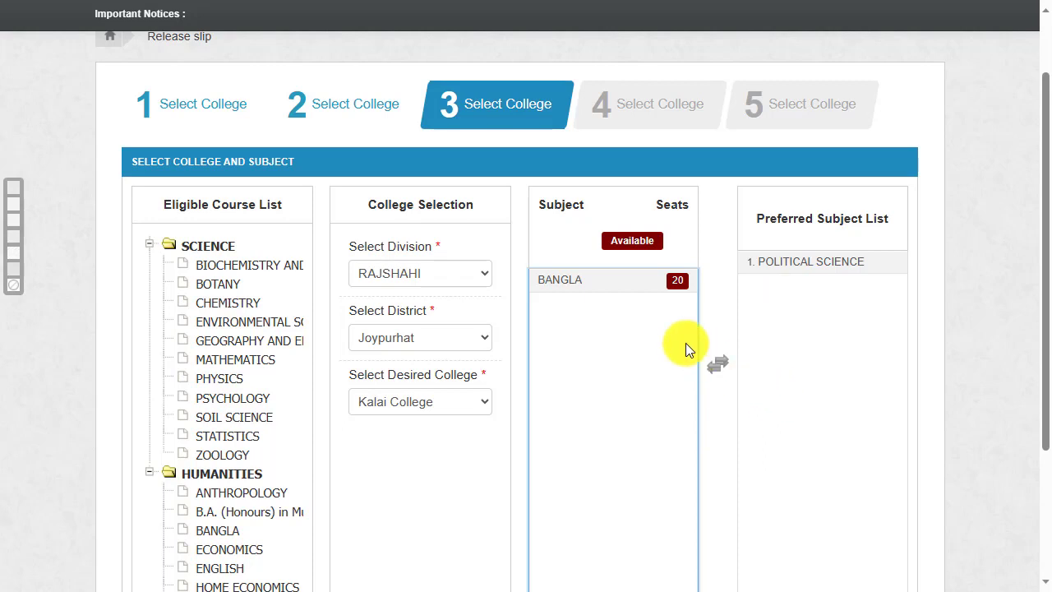
{"action": "left_click", "coordinate": [621, 281]}
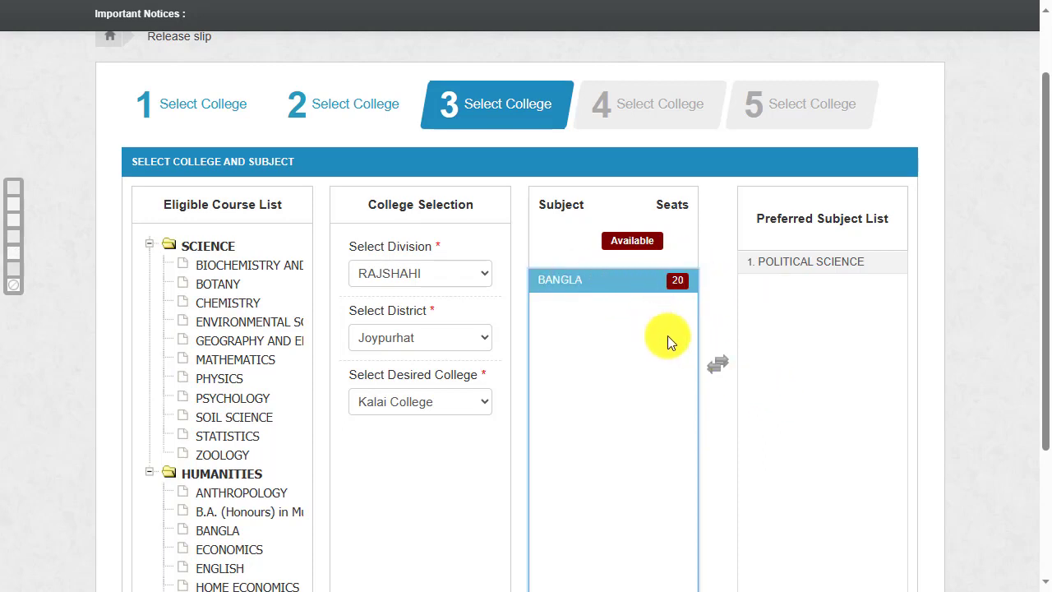
{"action": "scroll", "coordinate": [928, 345], "scroll_direction": "down", "scroll_amount": 3}
{"action": "scroll", "coordinate": [926, 335], "scroll_direction": "up", "scroll_amount": 3}
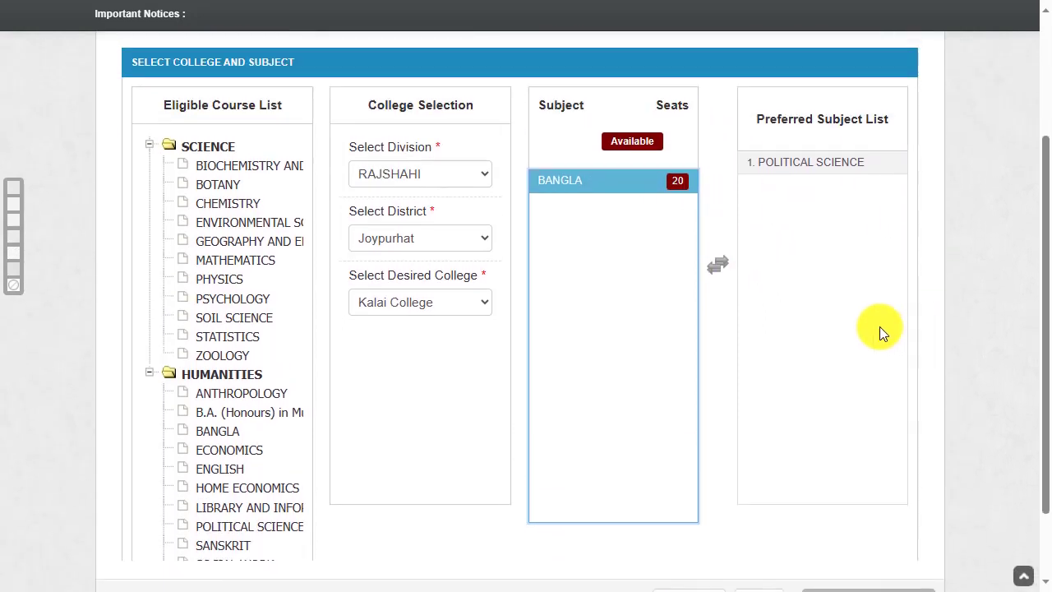
{"action": "scroll", "coordinate": [974, 409], "scroll_direction": "down", "scroll_amount": 3}
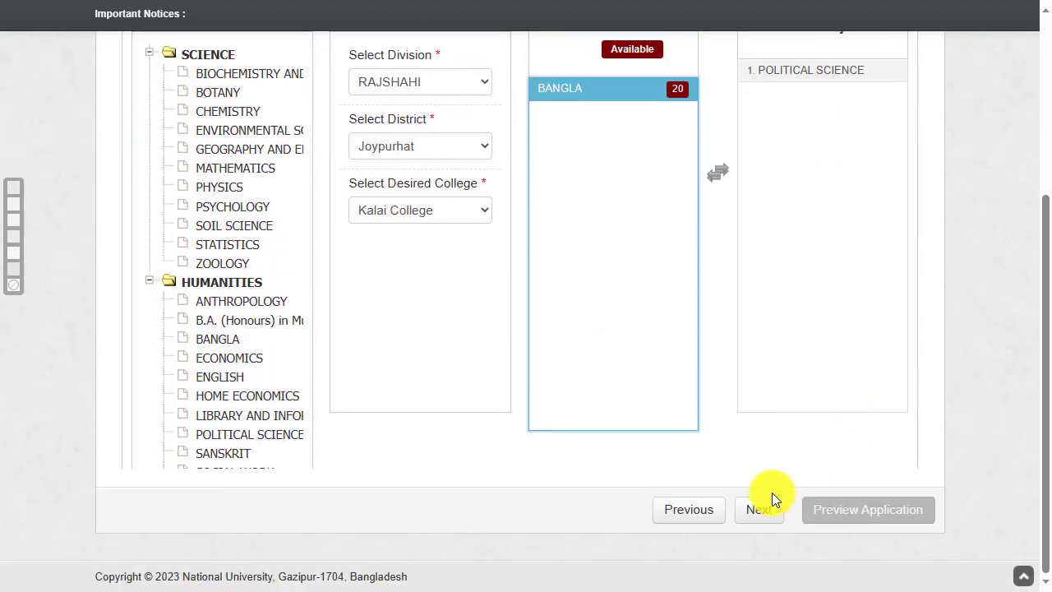
{"action": "left_click", "coordinate": [759, 512]}
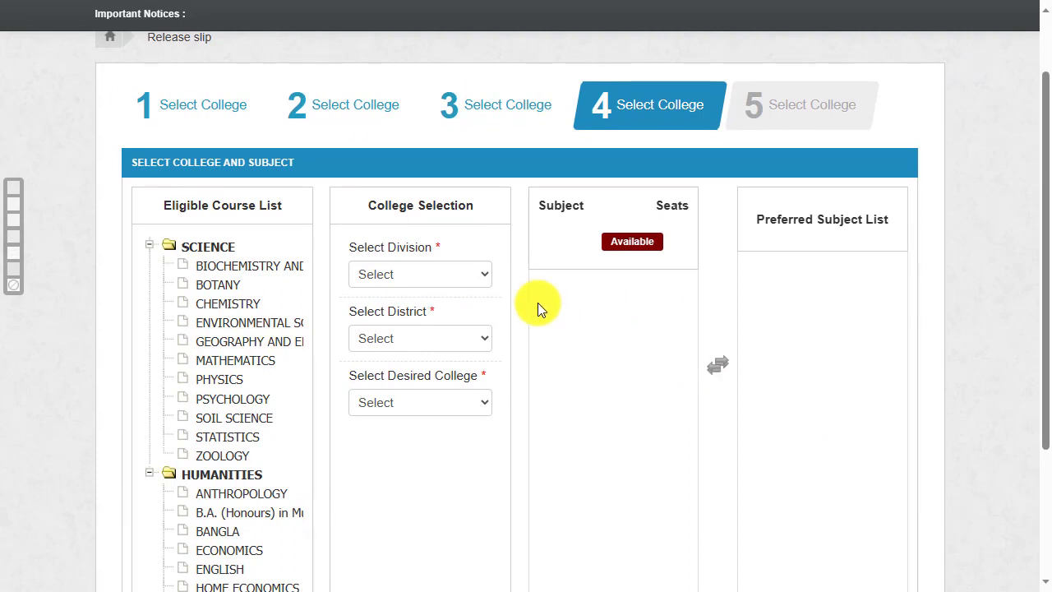
In the fourth college selection, choose RAJSHAHI as division, Joypurhat as district and Amdoi United College as desired college
{"action": "left_click", "coordinate": [429, 275]}
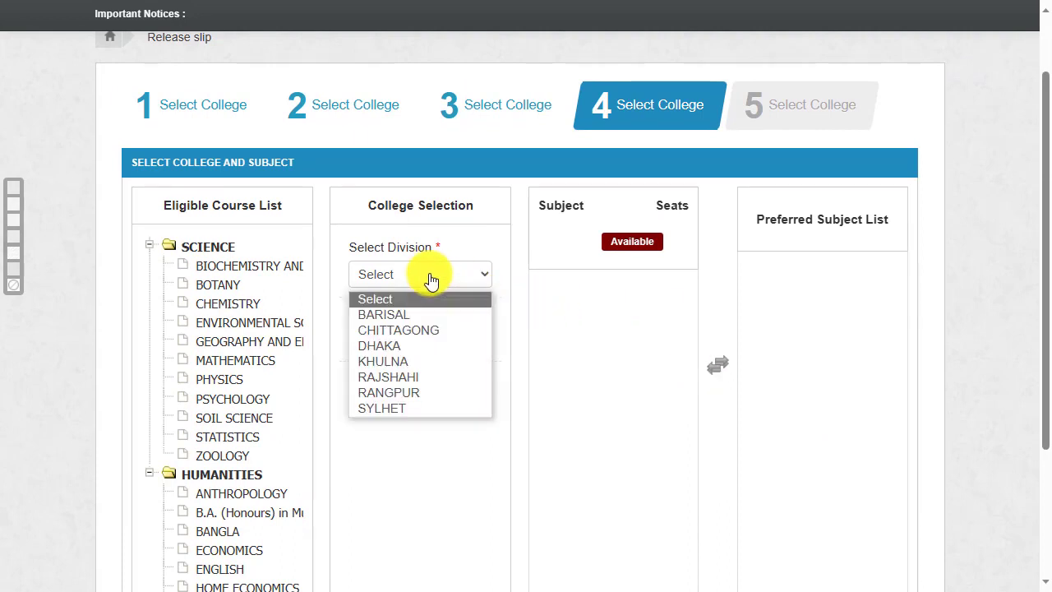
{"action": "left_click", "coordinate": [393, 377]}
{"action": "left_click", "coordinate": [424, 338]}
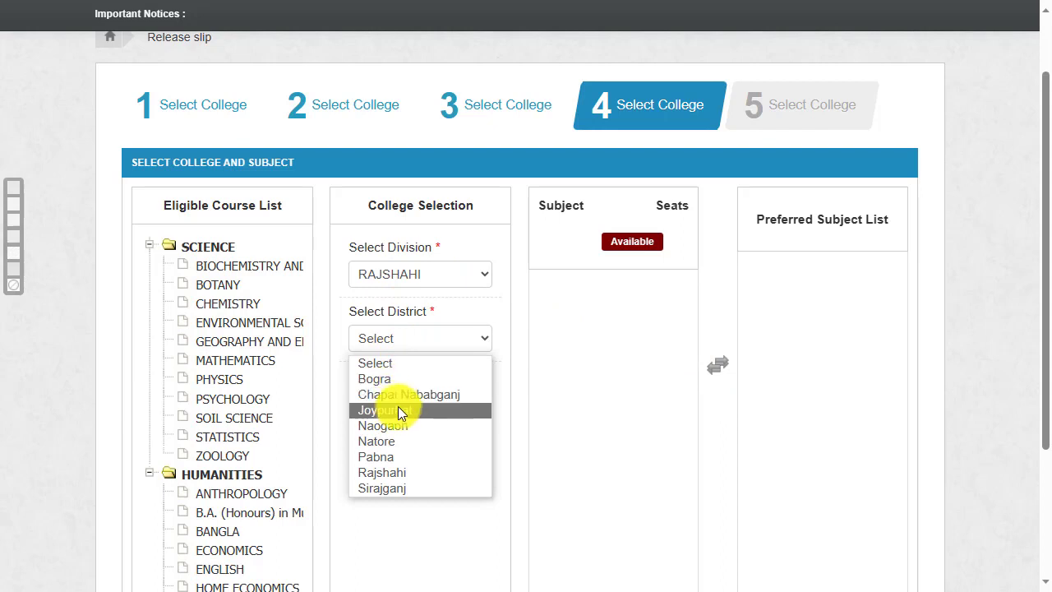
{"action": "left_click", "coordinate": [399, 410]}
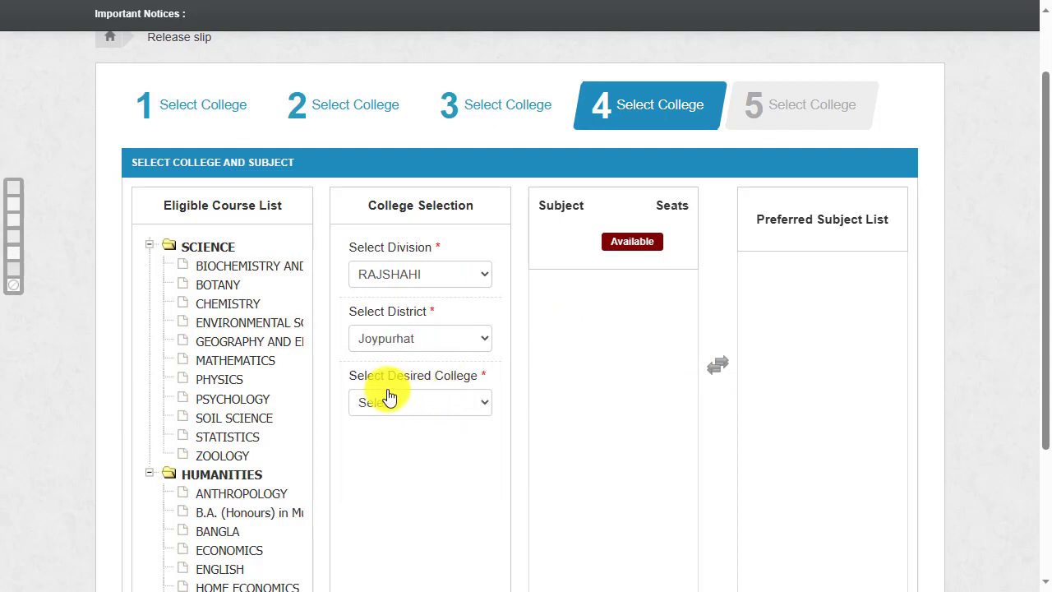
{"action": "left_click", "coordinate": [456, 399]}
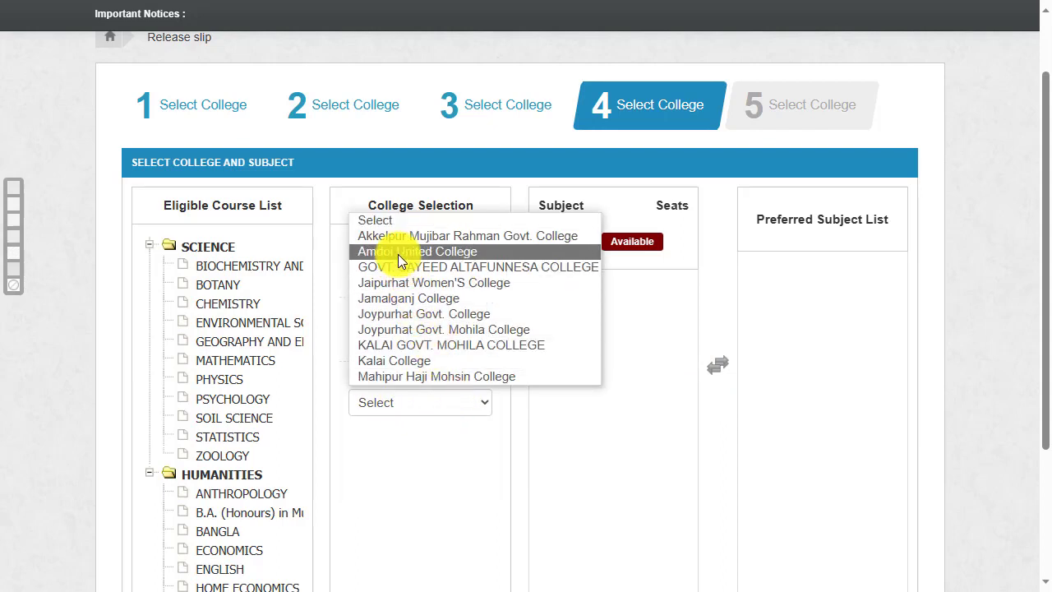
{"action": "left_click", "coordinate": [458, 258]}
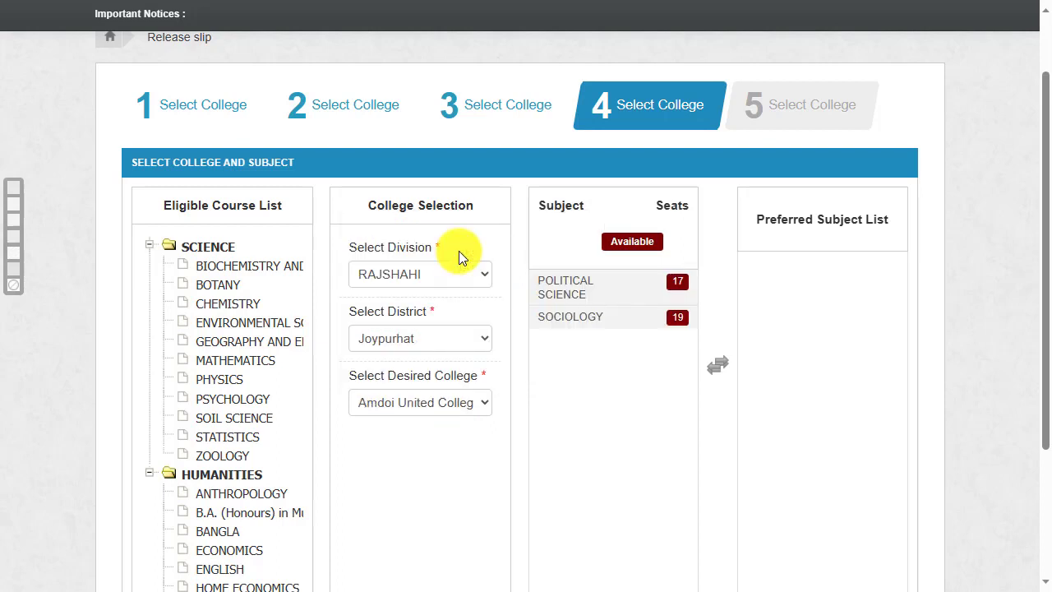
Add SOCIOLOGY and POLITICAL SCIENCE, in that order, to the fourth college's preferred subjects and proceed to the fifth college selection
{"action": "double_click", "coordinate": [684, 318]}
{"action": "double_click", "coordinate": [639, 295]}
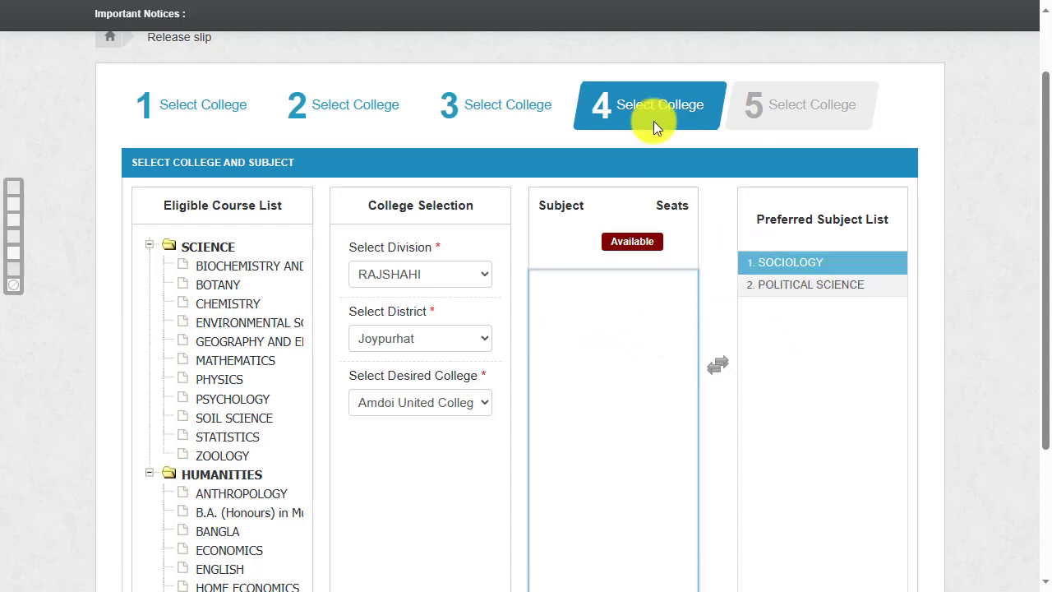
{"action": "scroll", "coordinate": [871, 378], "scroll_direction": "down", "scroll_amount": 3}
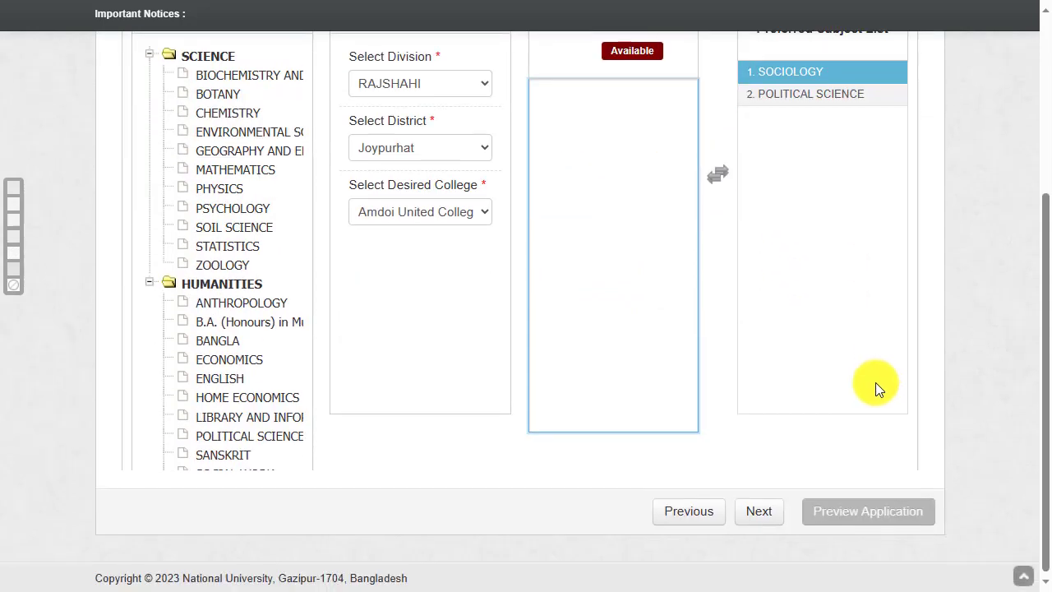
{"action": "left_click", "coordinate": [759, 511]}
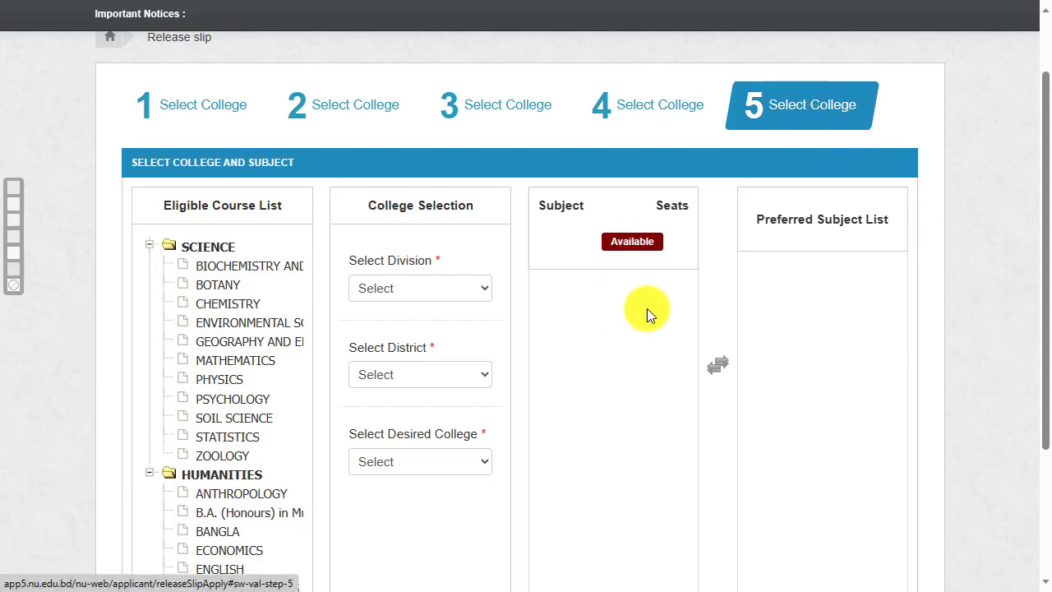
In the fifth college selection, choose RAJSHAHI as division, Joypurhat as district and Jamalganj College as desired college
{"action": "left_click_drag", "start_coordinate": [1043, 188], "coordinate": [1040, 211]}
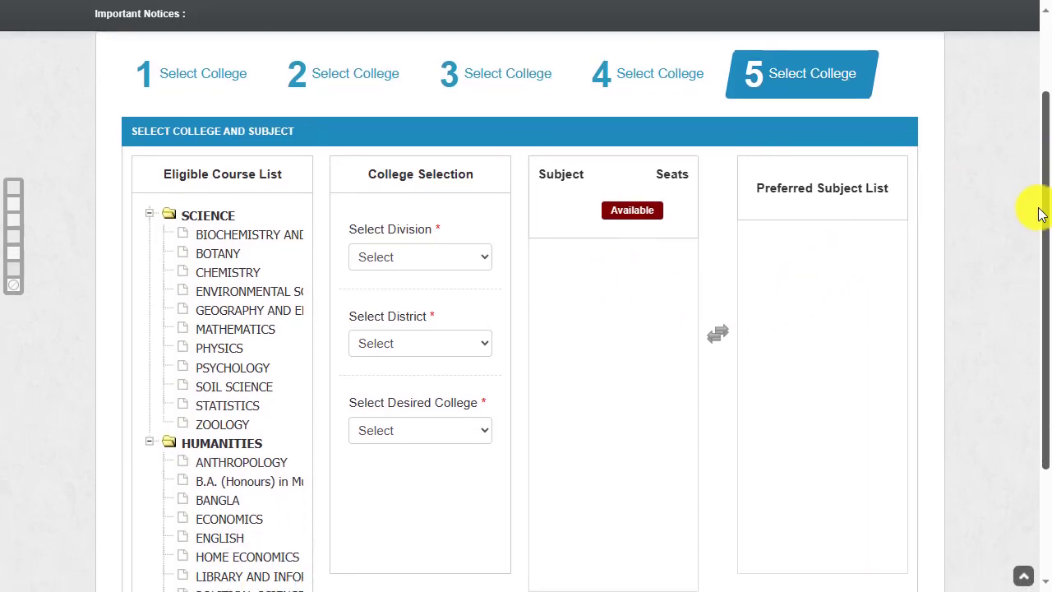
{"action": "left_click", "coordinate": [405, 259]}
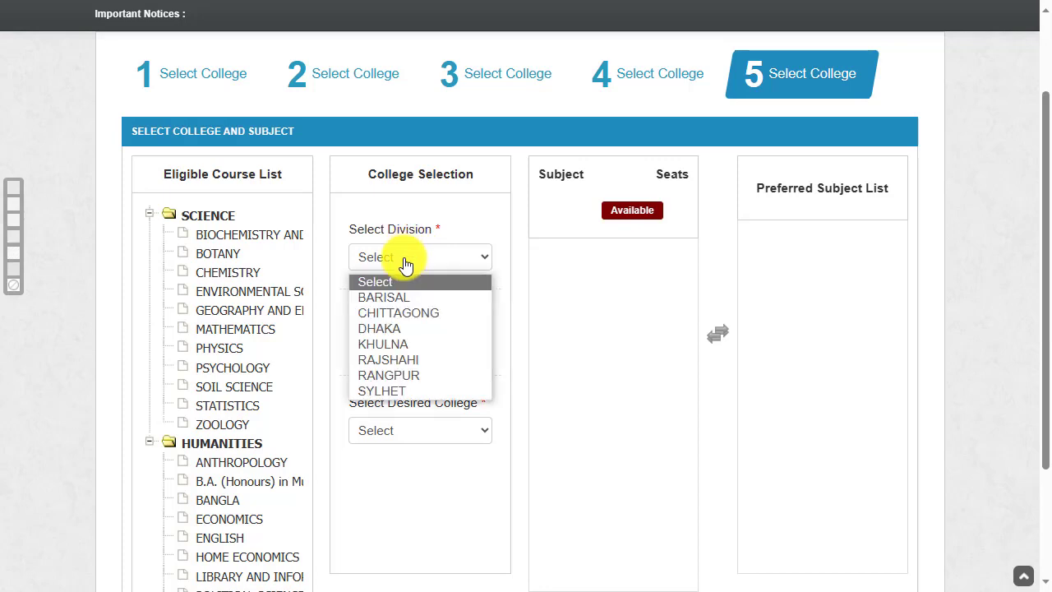
{"action": "left_click", "coordinate": [394, 359]}
{"action": "left_click", "coordinate": [399, 345]}
{"action": "left_click", "coordinate": [386, 416]}
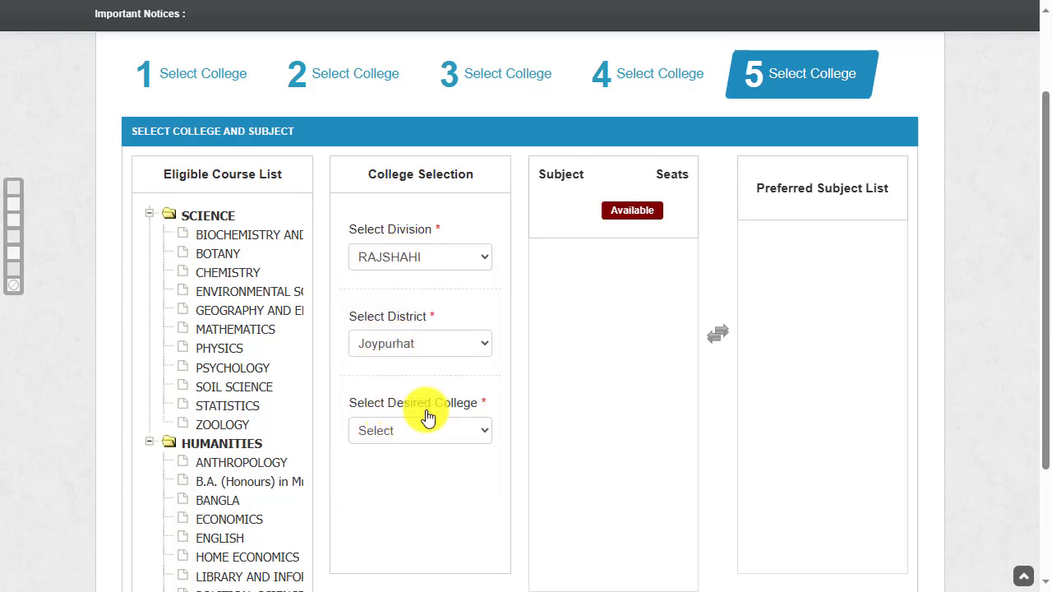
{"action": "left_click", "coordinate": [402, 430]}
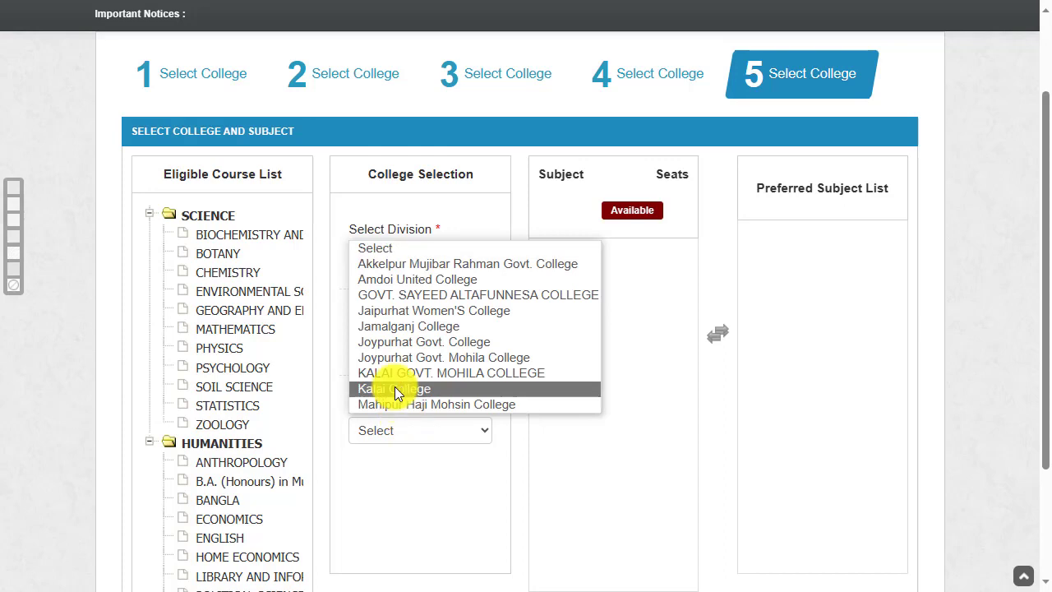
{"action": "left_click", "coordinate": [422, 327]}
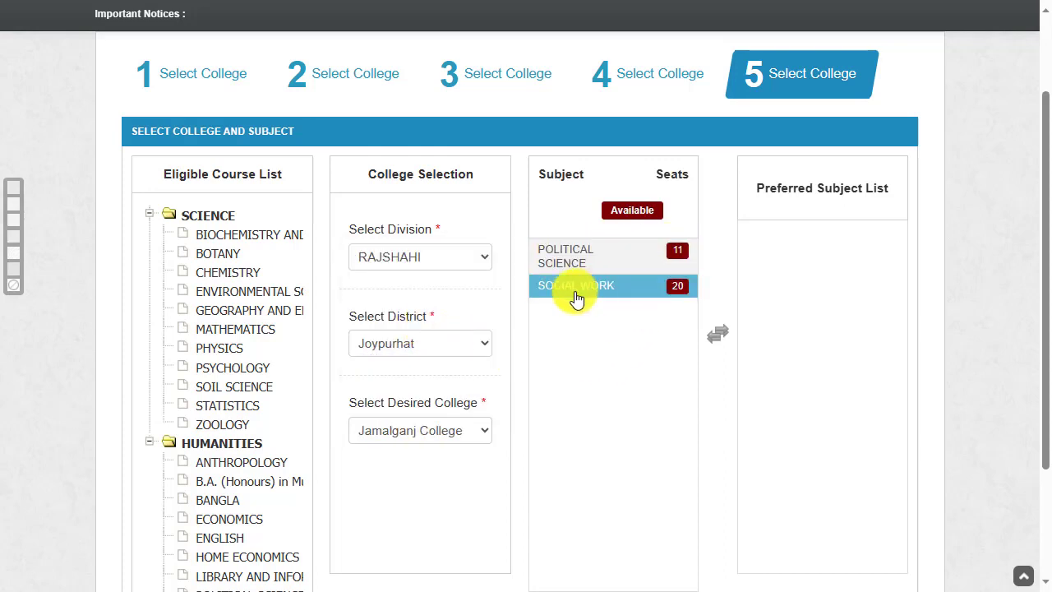
Add SOCIAL WORK and POLITICAL SCIENCE, in that order, to the fifth college's preferred subjects and preview the application
{"action": "left_click", "coordinate": [630, 296]}
{"action": "left_click", "coordinate": [606, 260]}
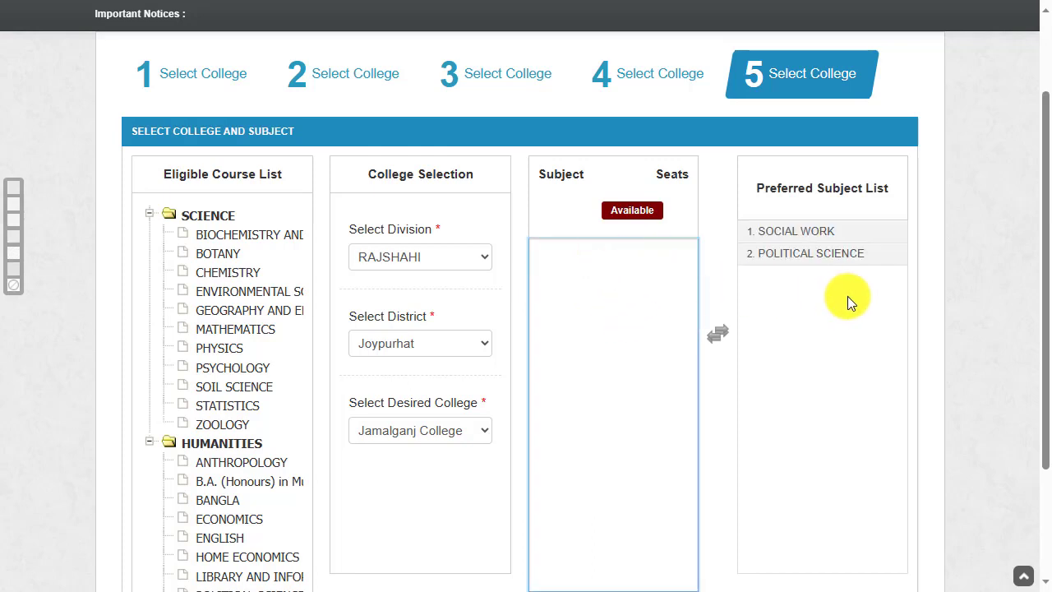
{"action": "left_click", "coordinate": [802, 231]}
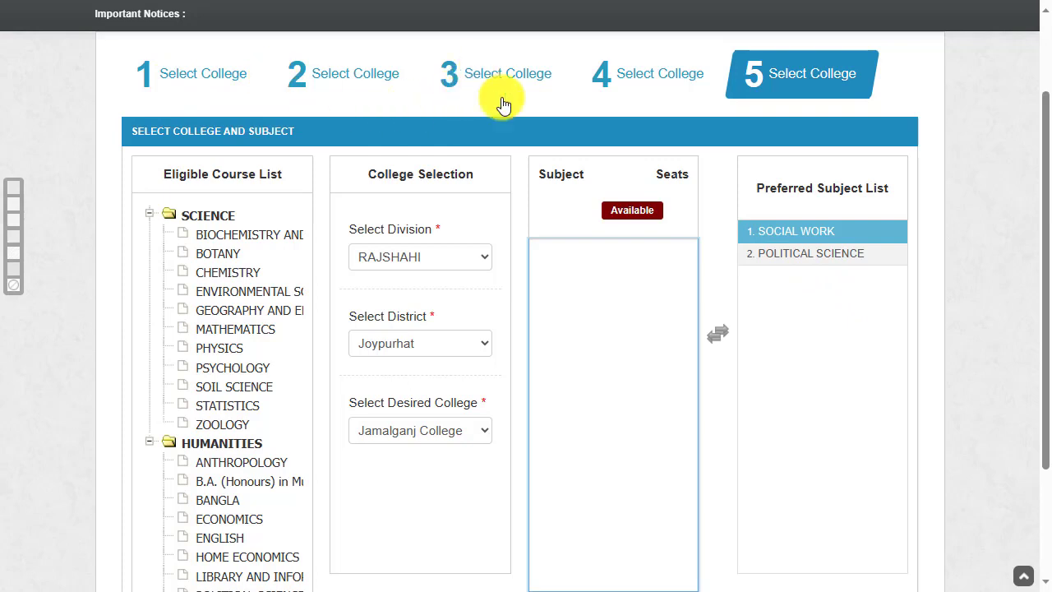
{"action": "scroll", "coordinate": [838, 216], "scroll_direction": "down", "scroll_amount": 2}
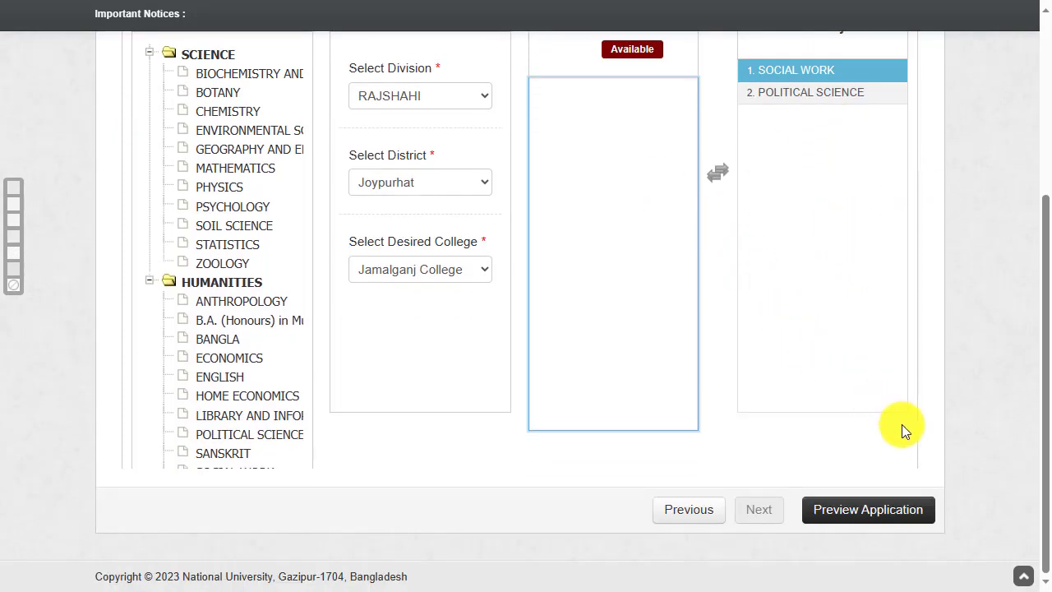
{"action": "left_click", "coordinate": [904, 508]}
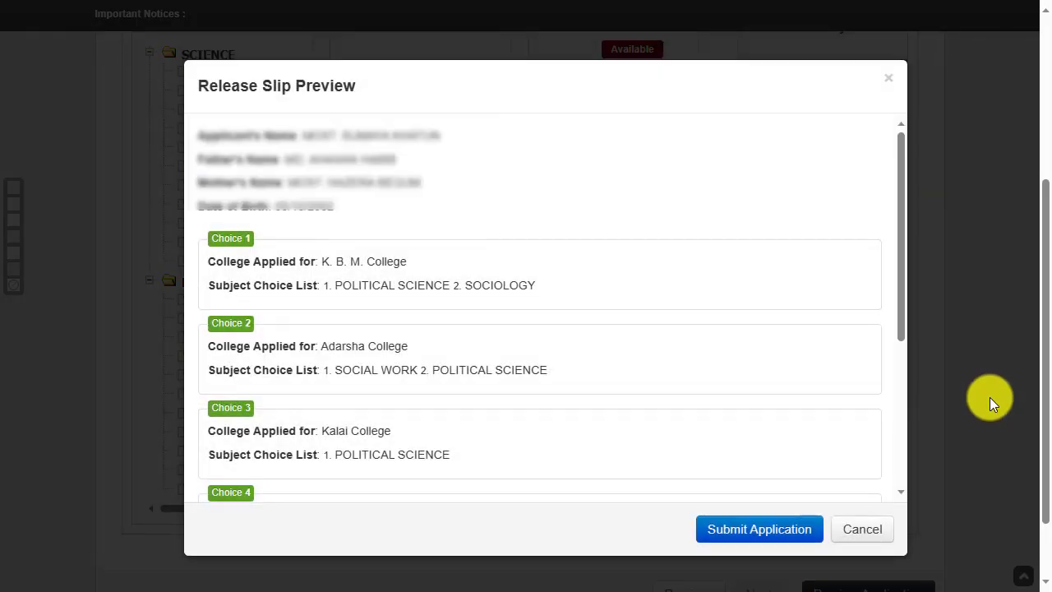
Review the five college choices and their subject lists in the release slip preview, and submit the application
{"action": "left_click_drag", "start_coordinate": [900, 234], "coordinate": [910, 288]}
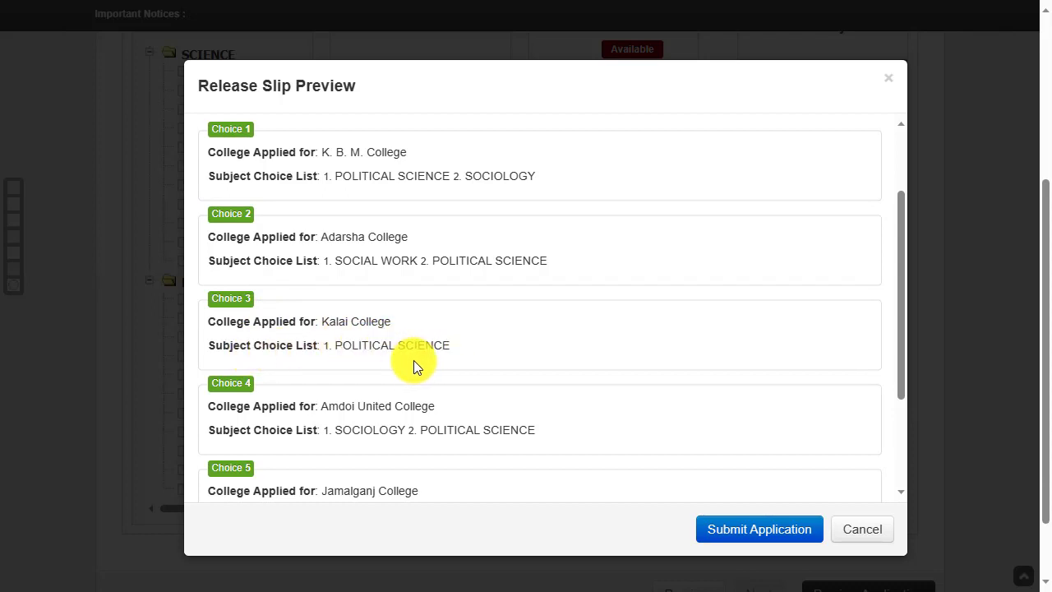
{"action": "scroll", "coordinate": [398, 364], "scroll_direction": "down", "scroll_amount": 3}
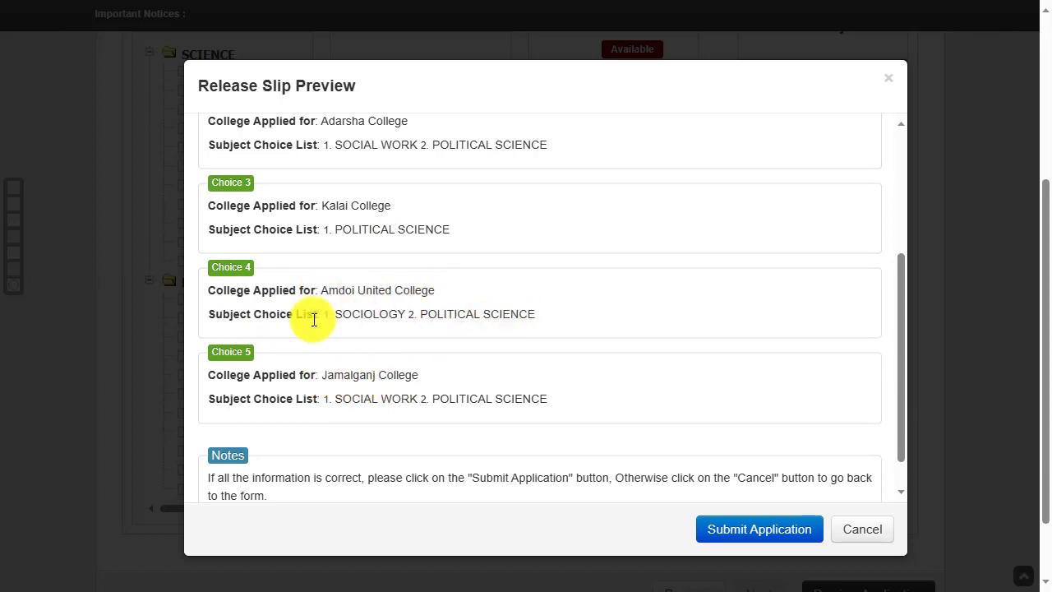
{"action": "left_click_drag", "start_coordinate": [901, 329], "coordinate": [893, 271]}
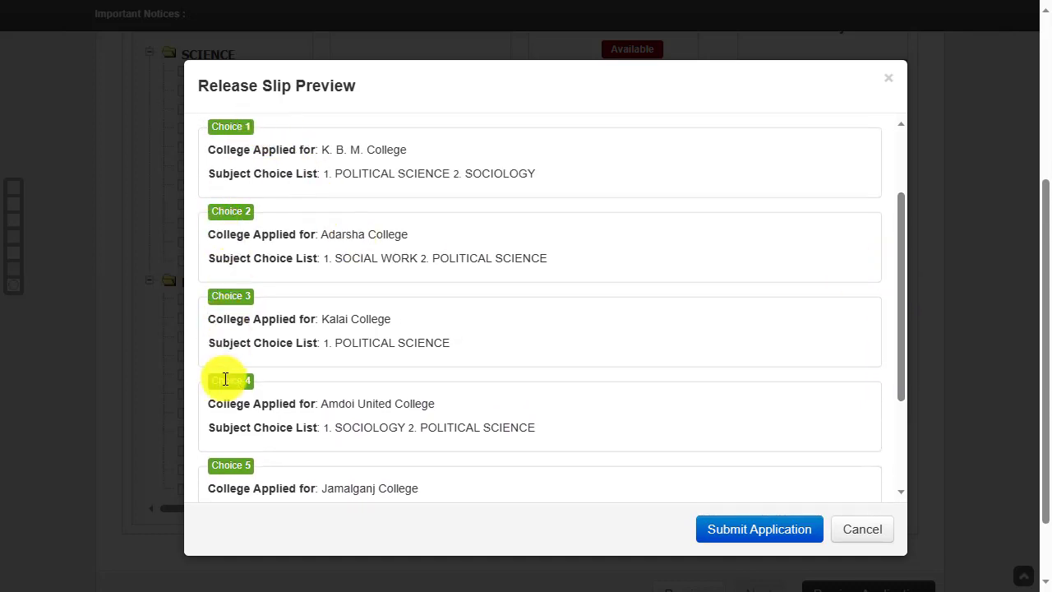
{"action": "scroll", "coordinate": [398, 414], "scroll_direction": "down", "scroll_amount": 3}
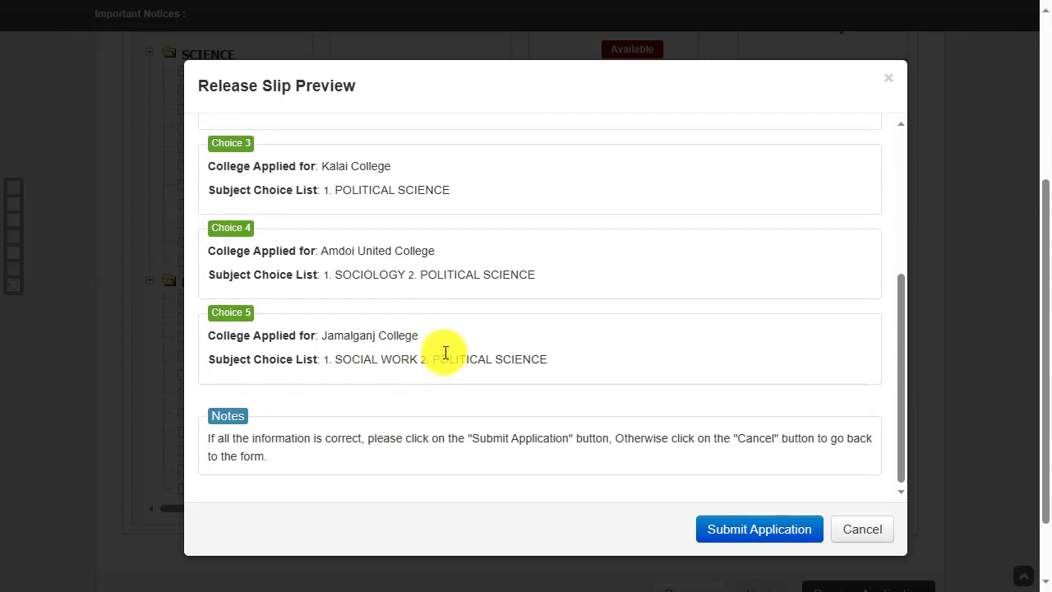
{"action": "scroll", "coordinate": [451, 359], "scroll_direction": "down", "scroll_amount": 2}
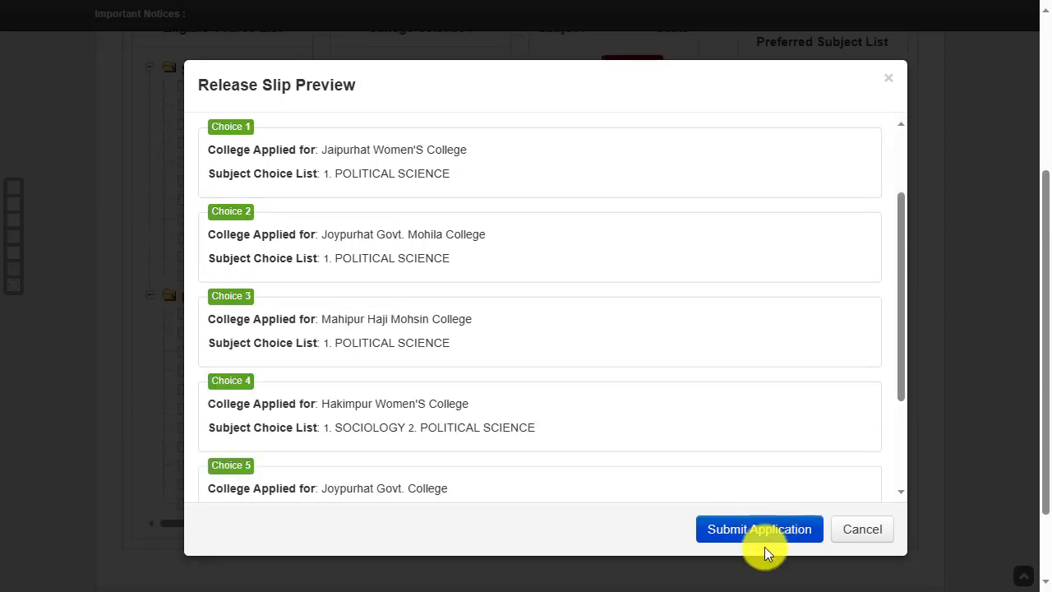
{"action": "left_click", "coordinate": [746, 532]}
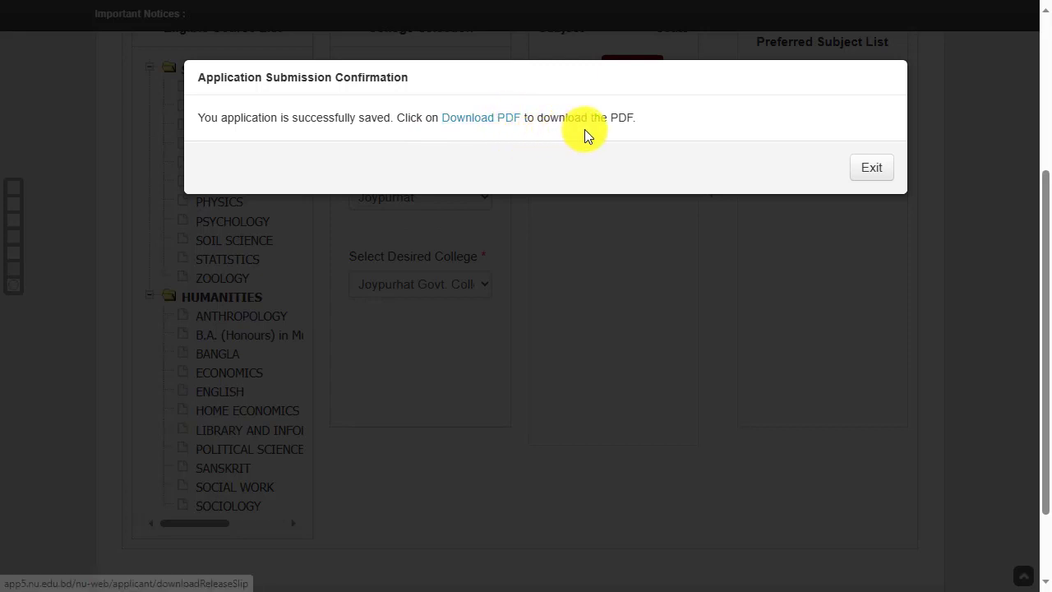
Download the submitted application's PDF and open ReleaseSlipForm.pdf in full-screen view
{"action": "left_click", "coordinate": [496, 123]}
{"action": "left_click", "coordinate": [481, 343]}
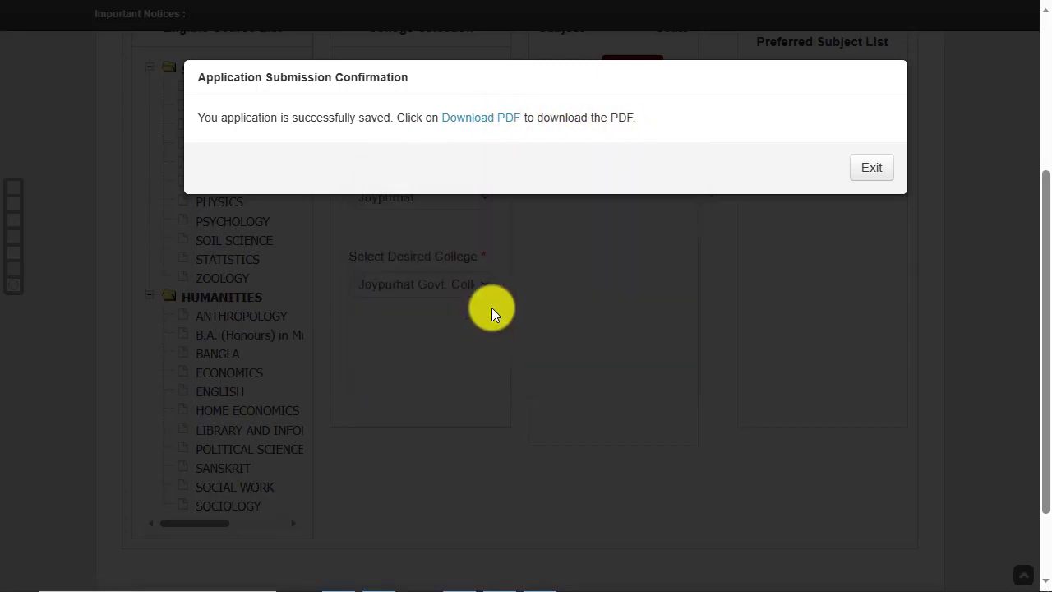
{"action": "left_click", "coordinate": [499, 357]}
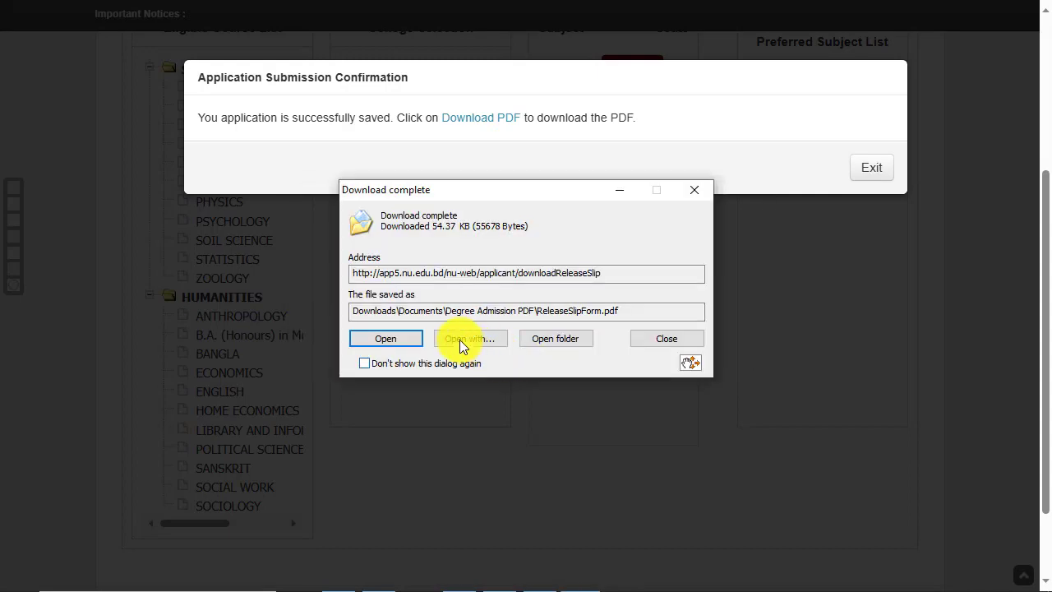
{"action": "left_click", "coordinate": [407, 336]}
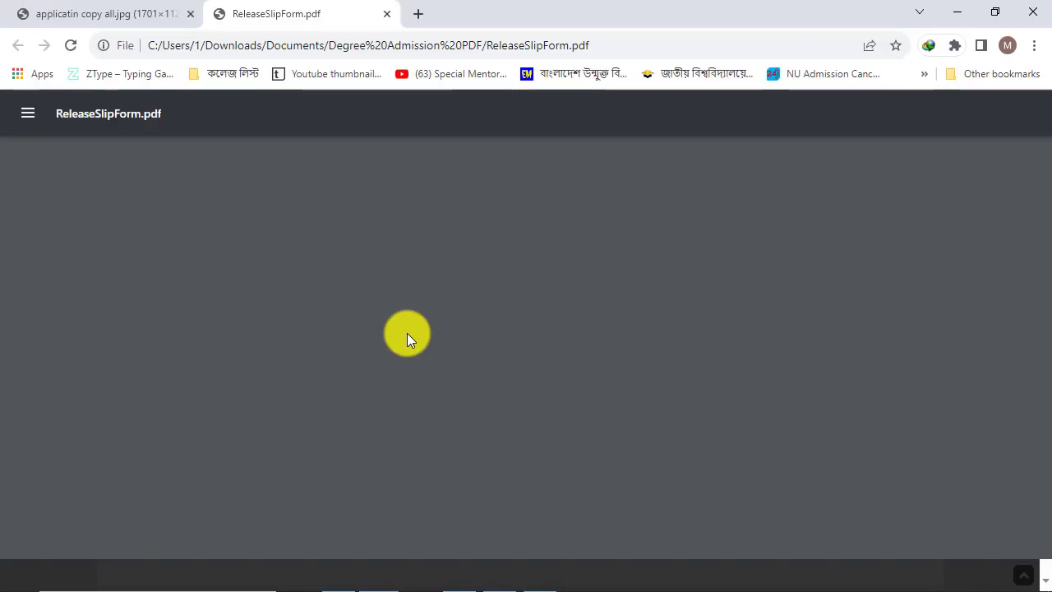
{"action": "key", "text": "F11"}
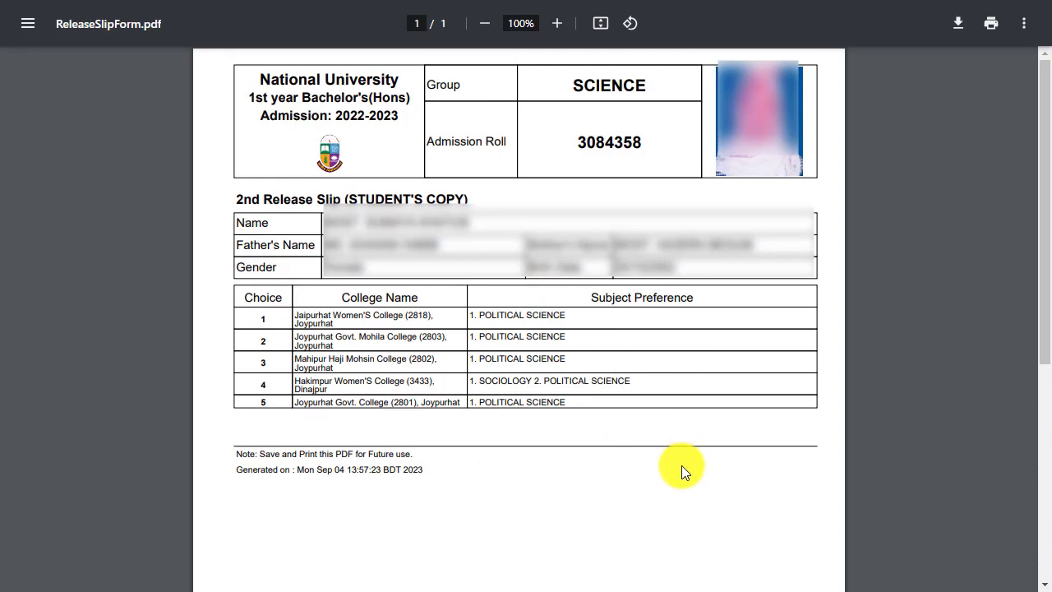